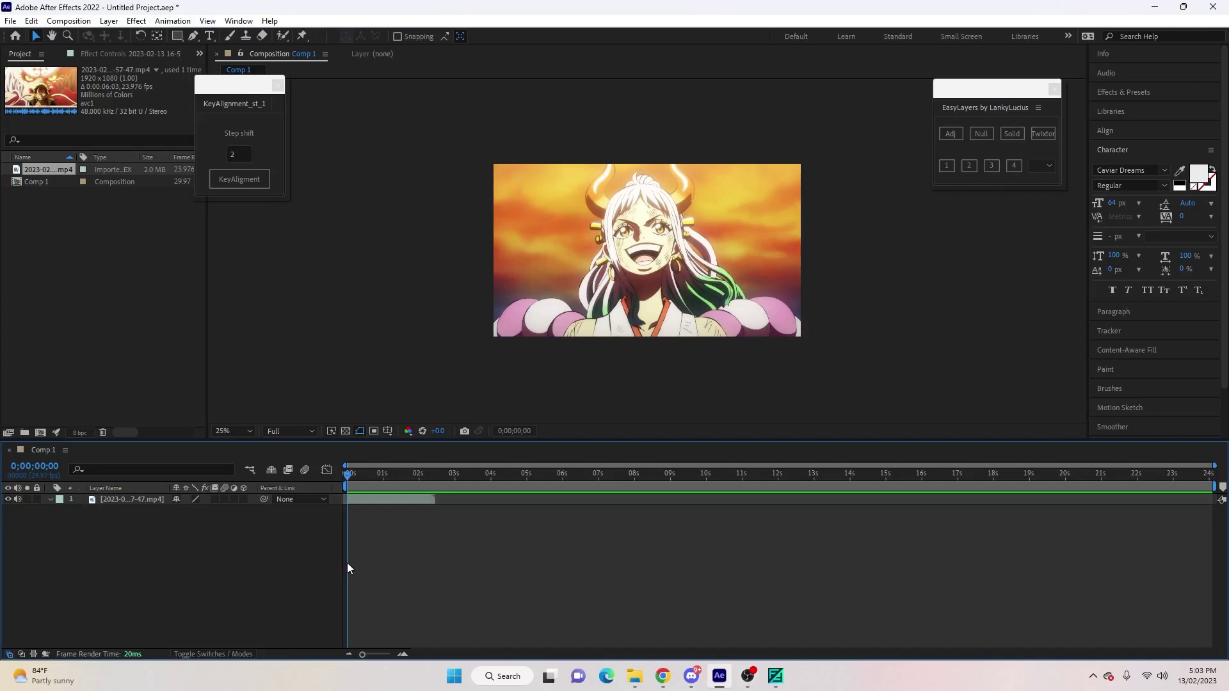
- Preview the anime clip, enable Time Remap and add keyframes every two frames at its start
click(362, 502)
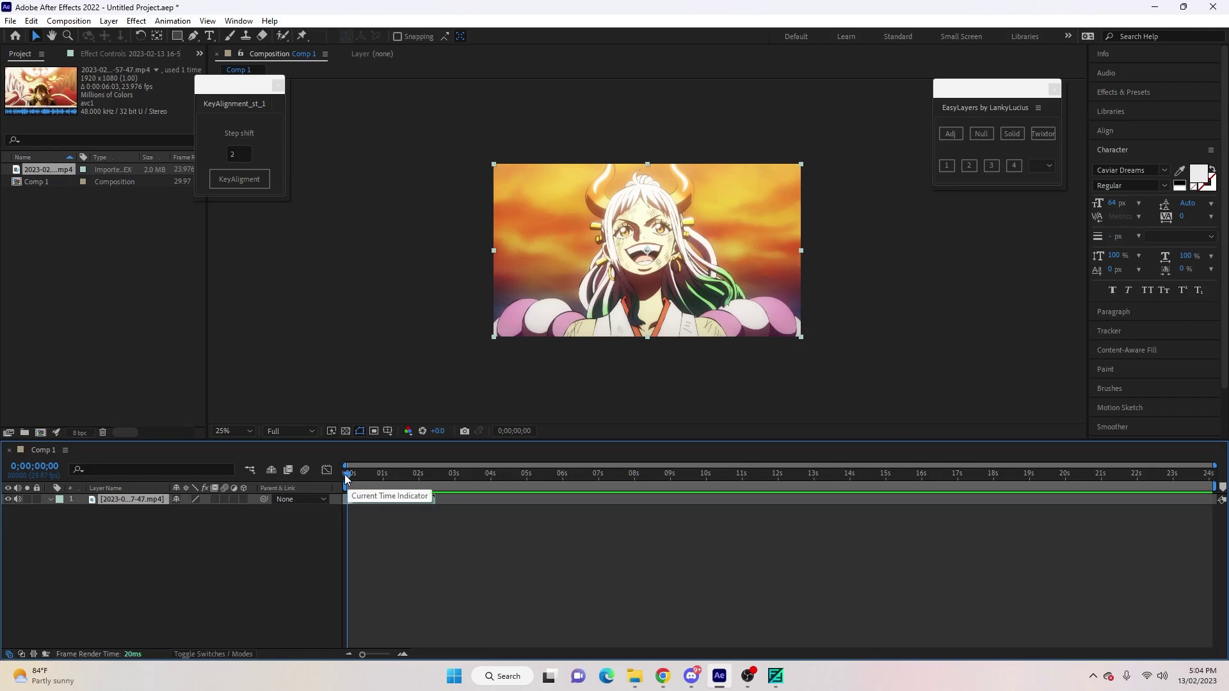
mouse_move(346, 479)
mouse_down()
mouse_move(405, 490)
mouse_move(347, 499)
mouse_up()
key(ctrl+alt+t)
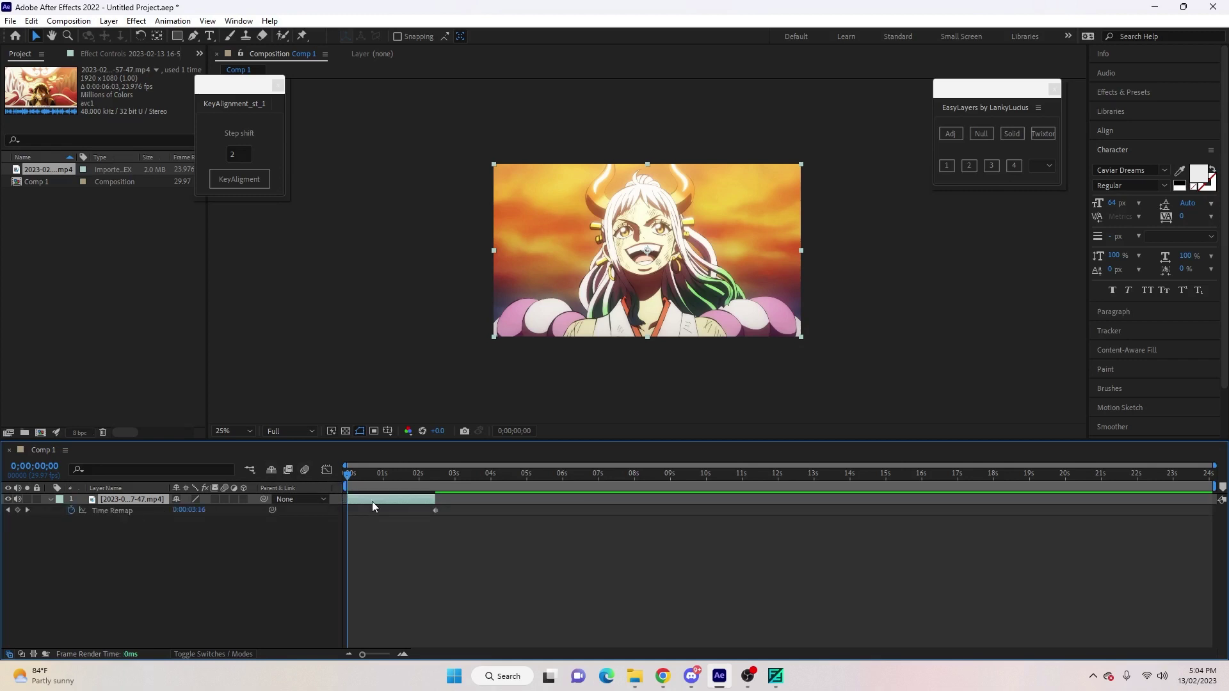
click(17, 510)
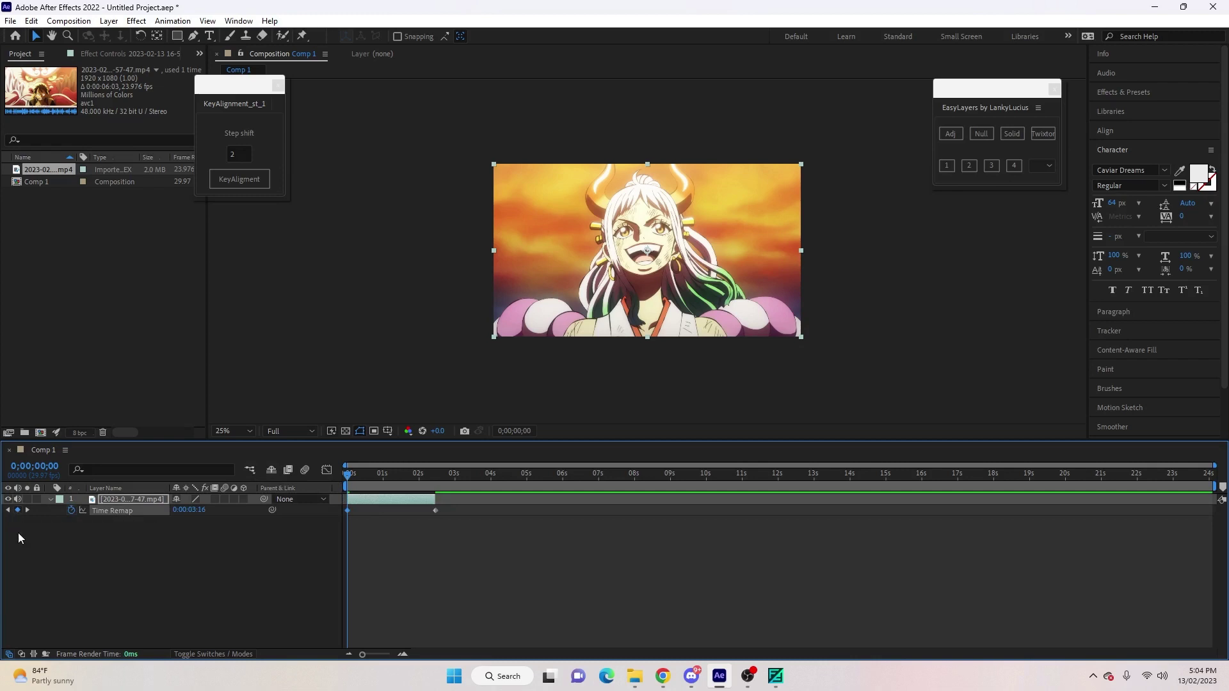
key(Page_Down)
key(Page_Down)
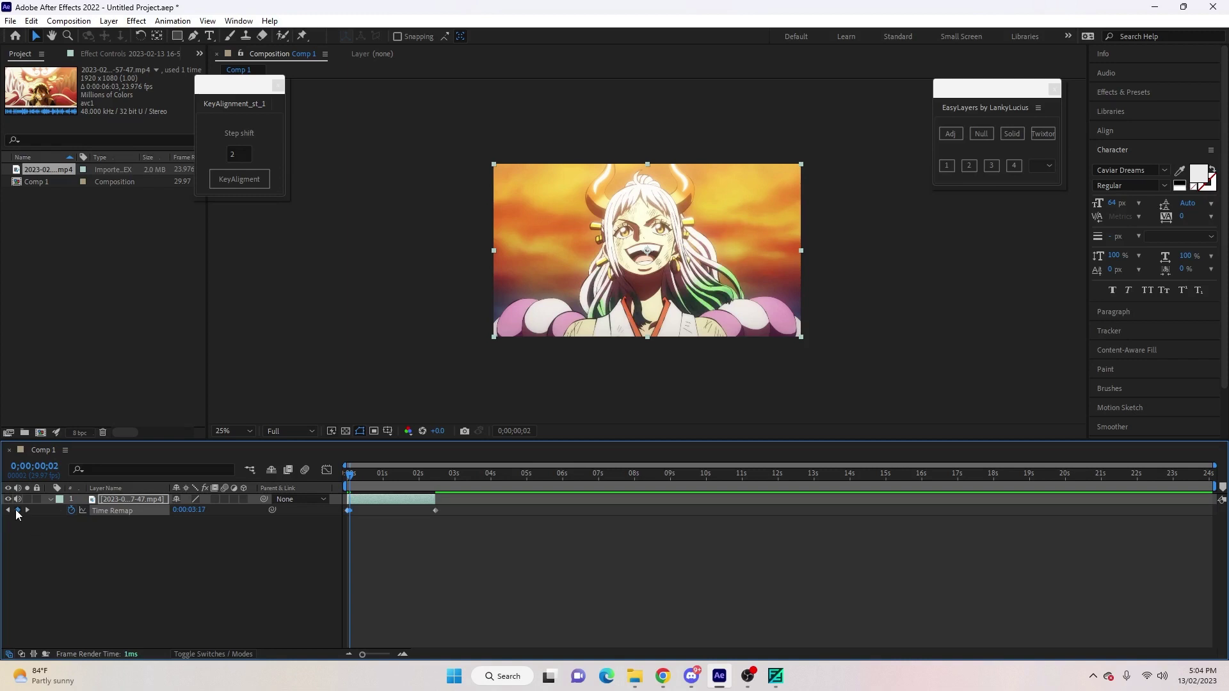
key(Page_Down)
key(Page_Down)
key(Page_Down)
key(Page_Down)
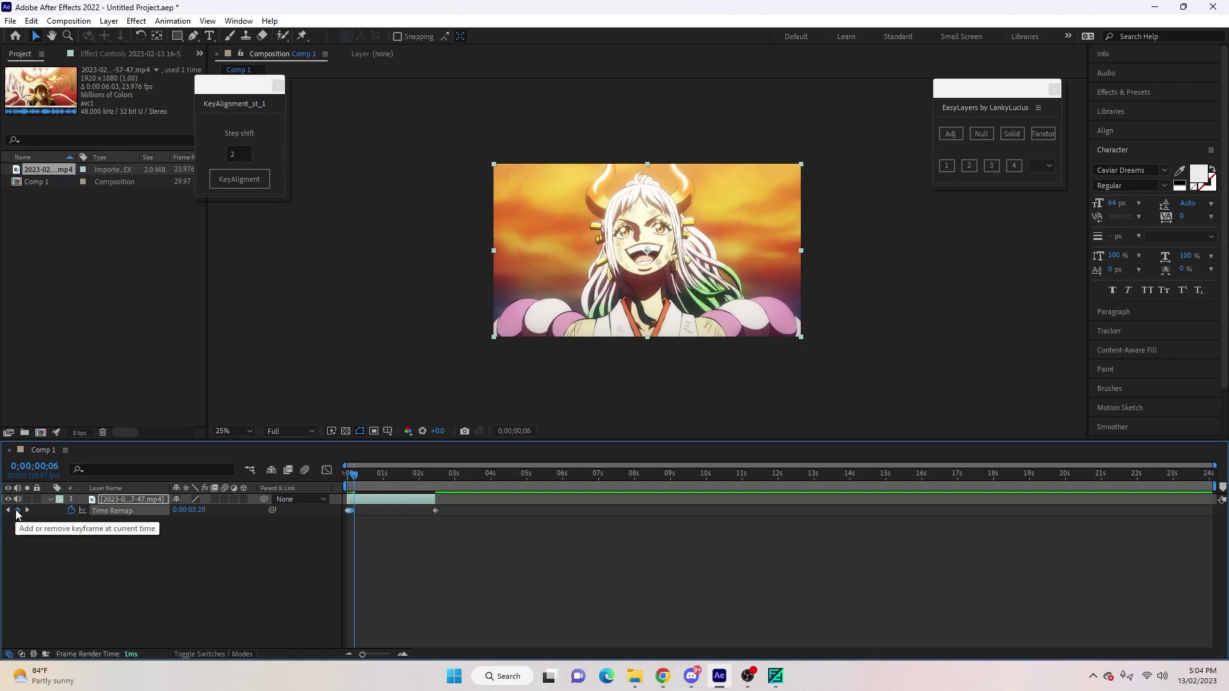
click(17, 510)
key(Page_Down)
key(Page_Down)
key(Page_Down)
key(Page_Down)
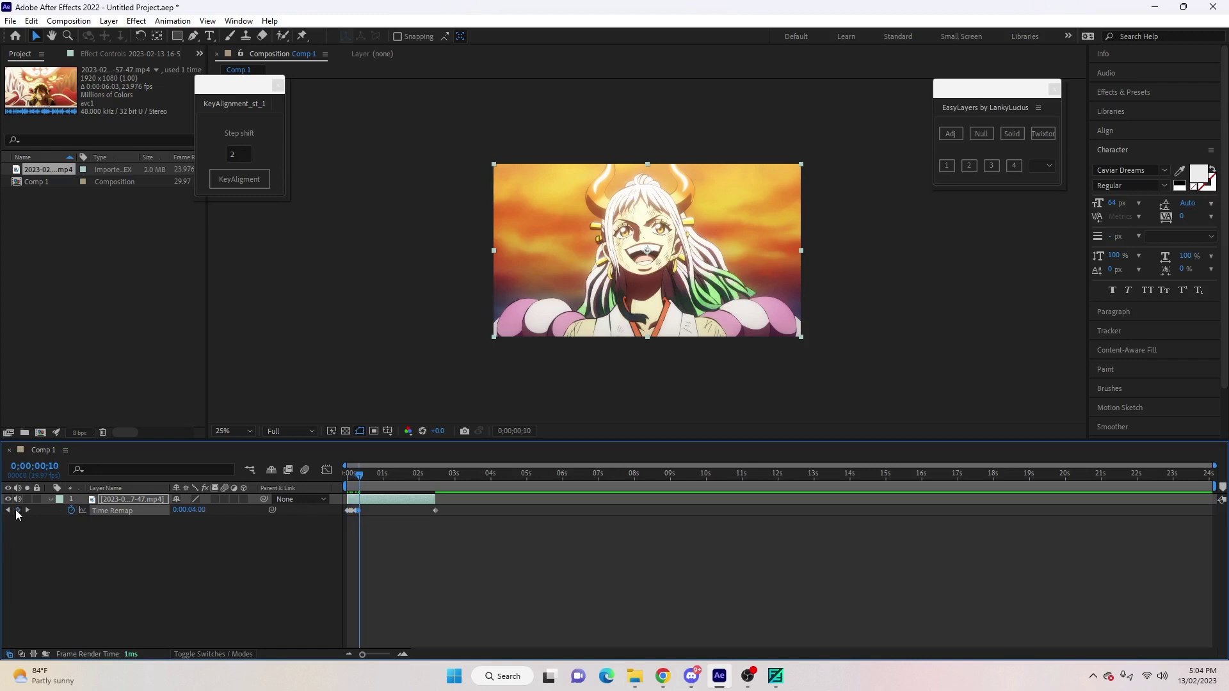
click(17, 510)
key(Page_Down)
key(Page_Down)
key(Page_Down)
key(Page_Down)
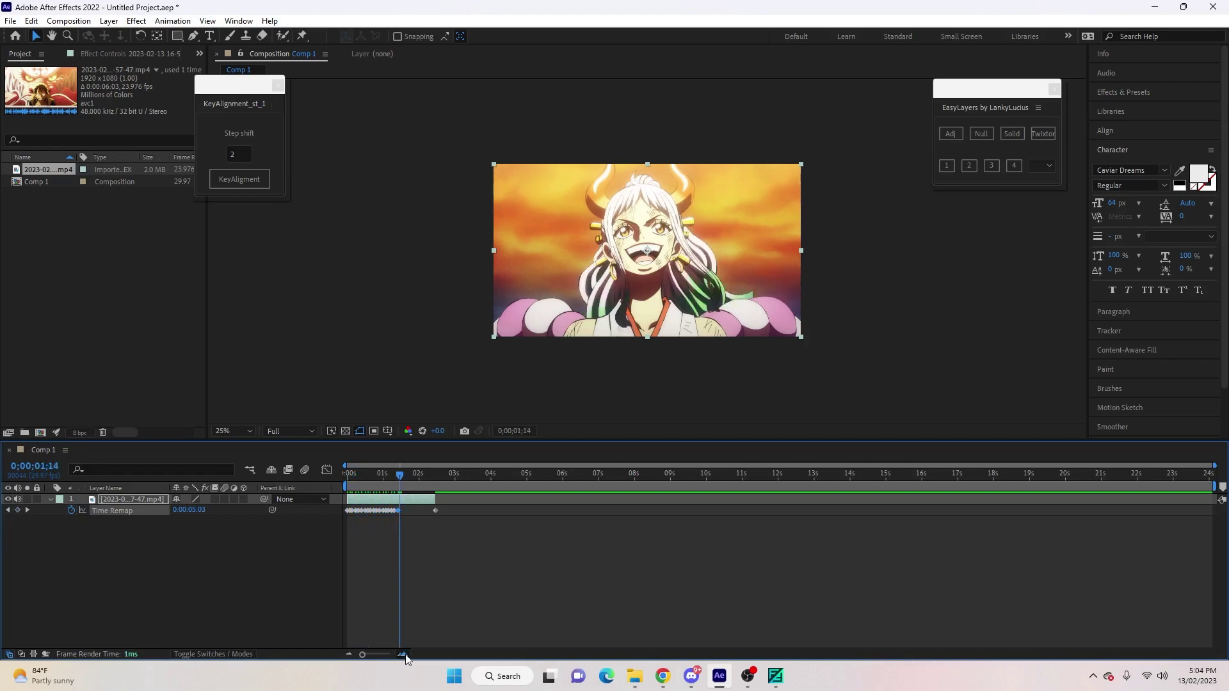
- Zoom the timeline in on the keyframes and marquee-select all Time Remap keyframes before the playhead
click(402, 654)
click(402, 654)
click(402, 655)
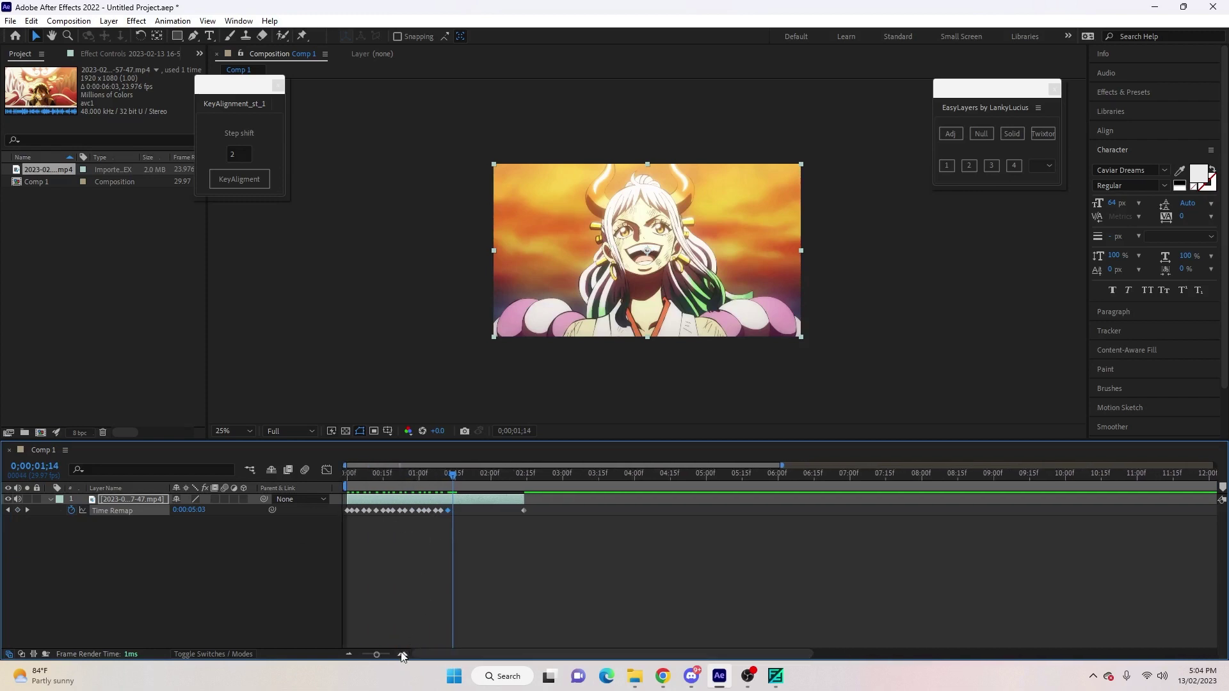
click(401, 654)
click(402, 654)
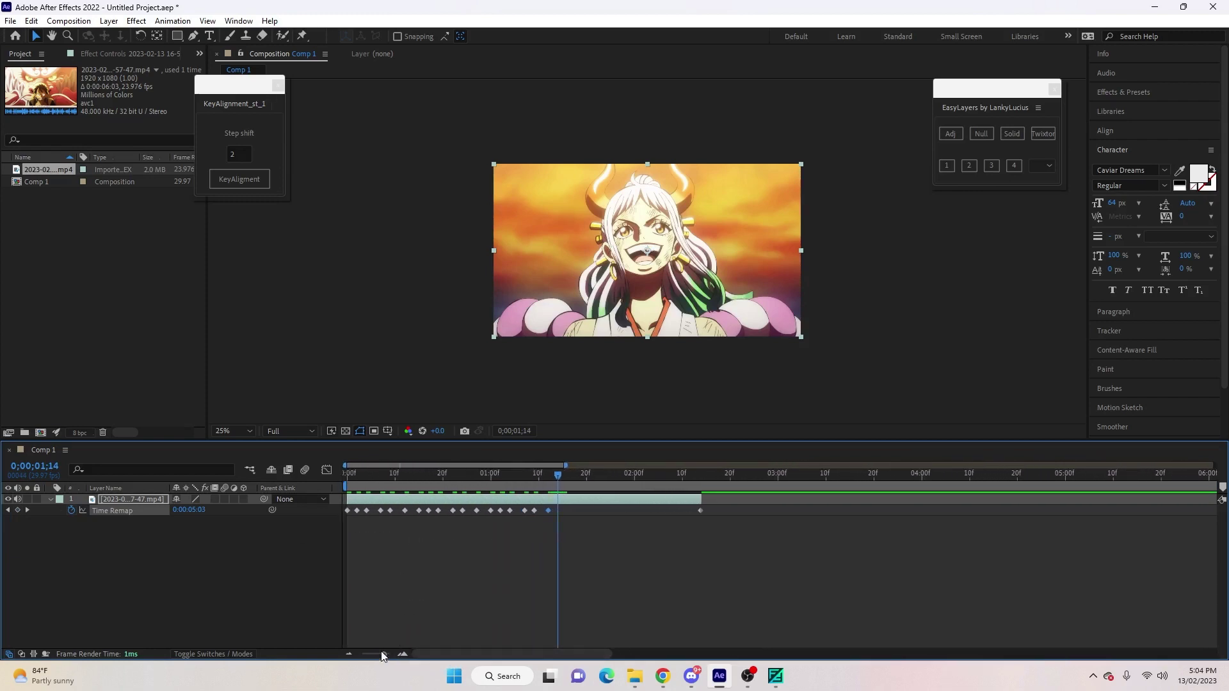
click(349, 654)
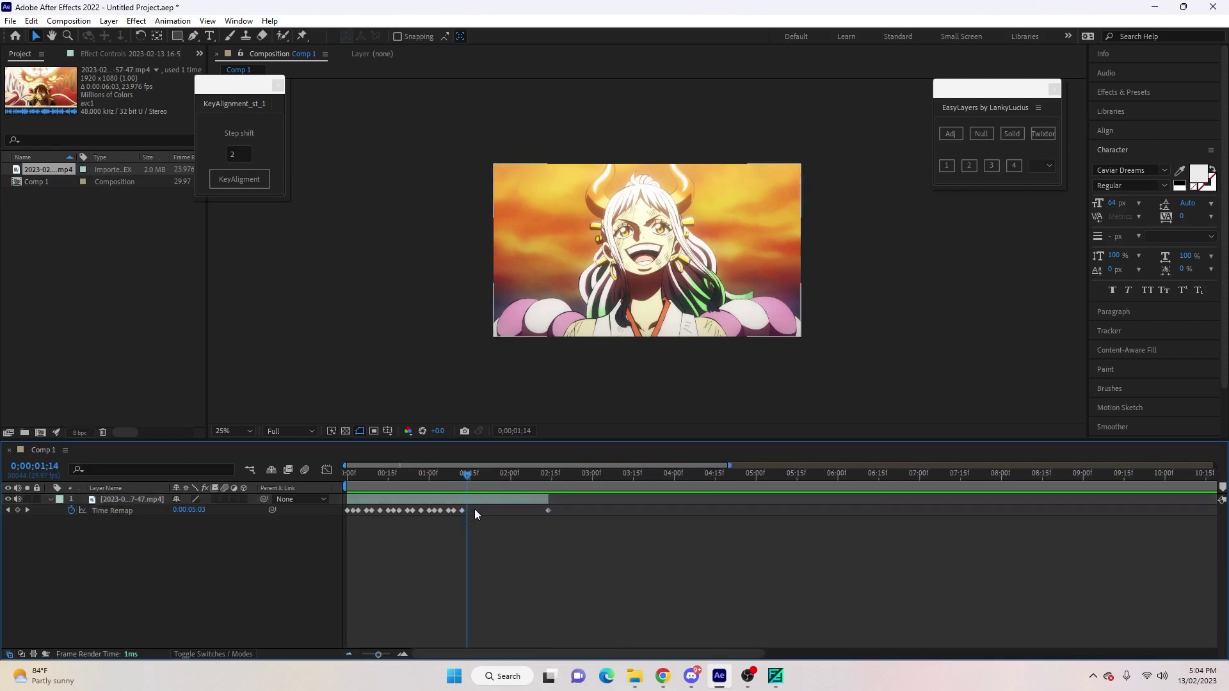
drag(475, 509, 329, 512)
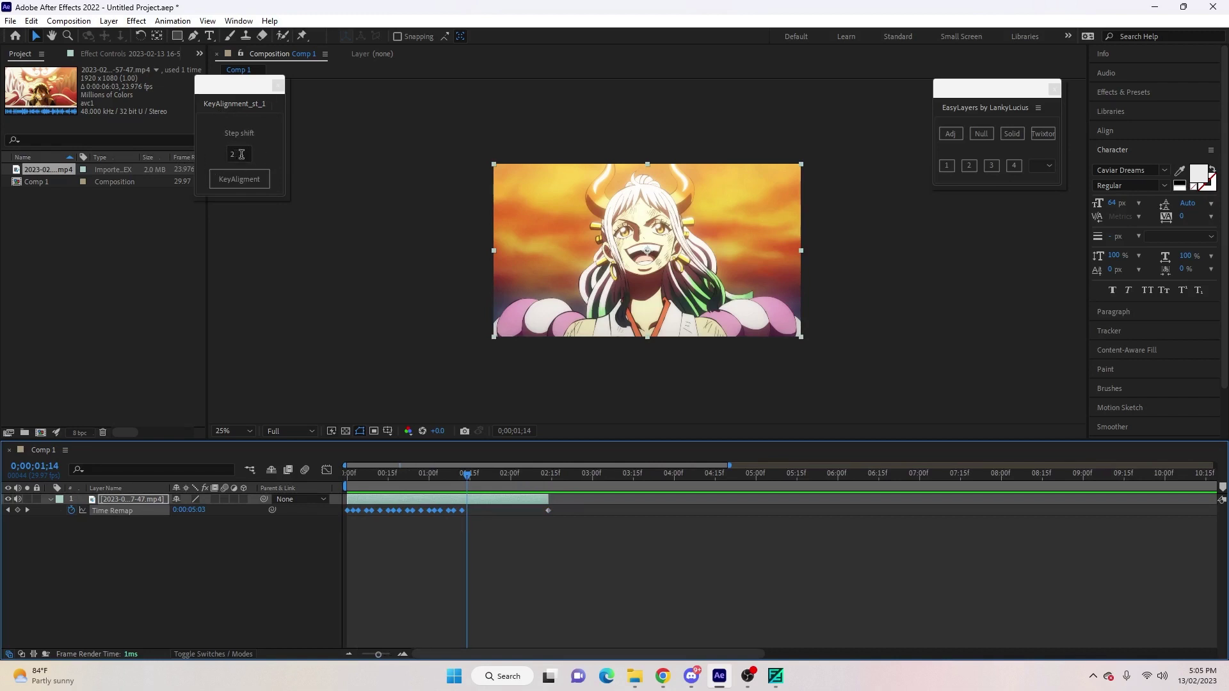
- Run KeyAlignment with step shift 1 on the selected keyframes and preview the retimed opening
click(213, 155)
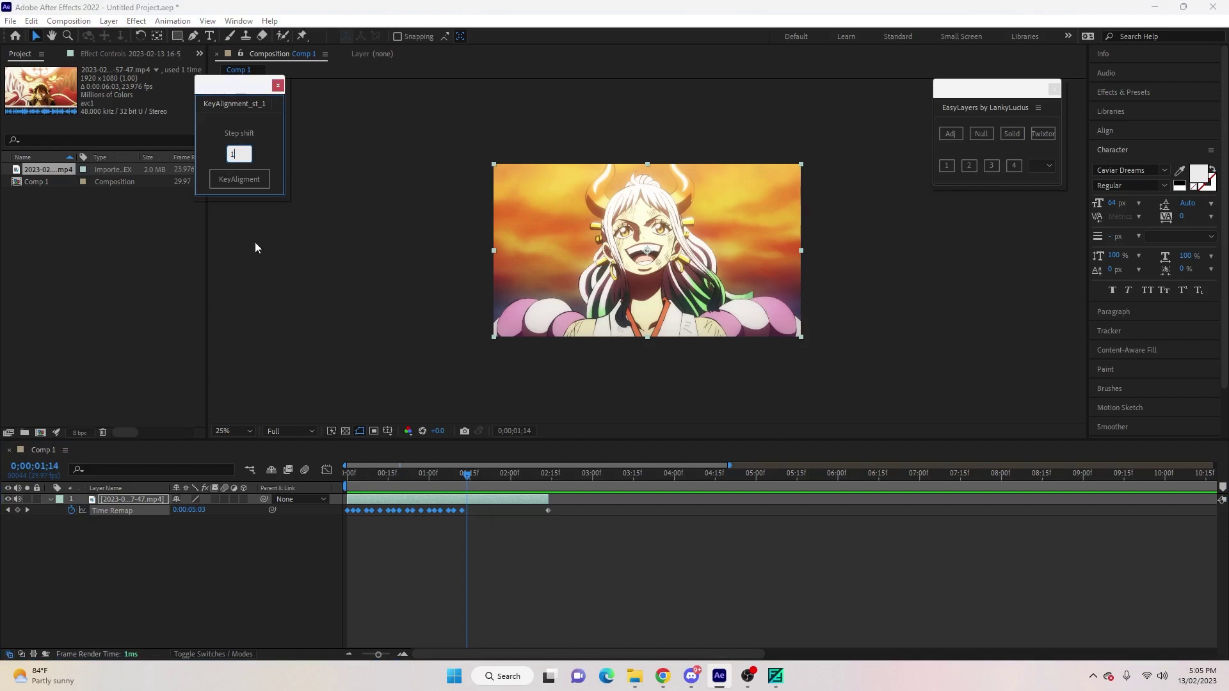
click(237, 179)
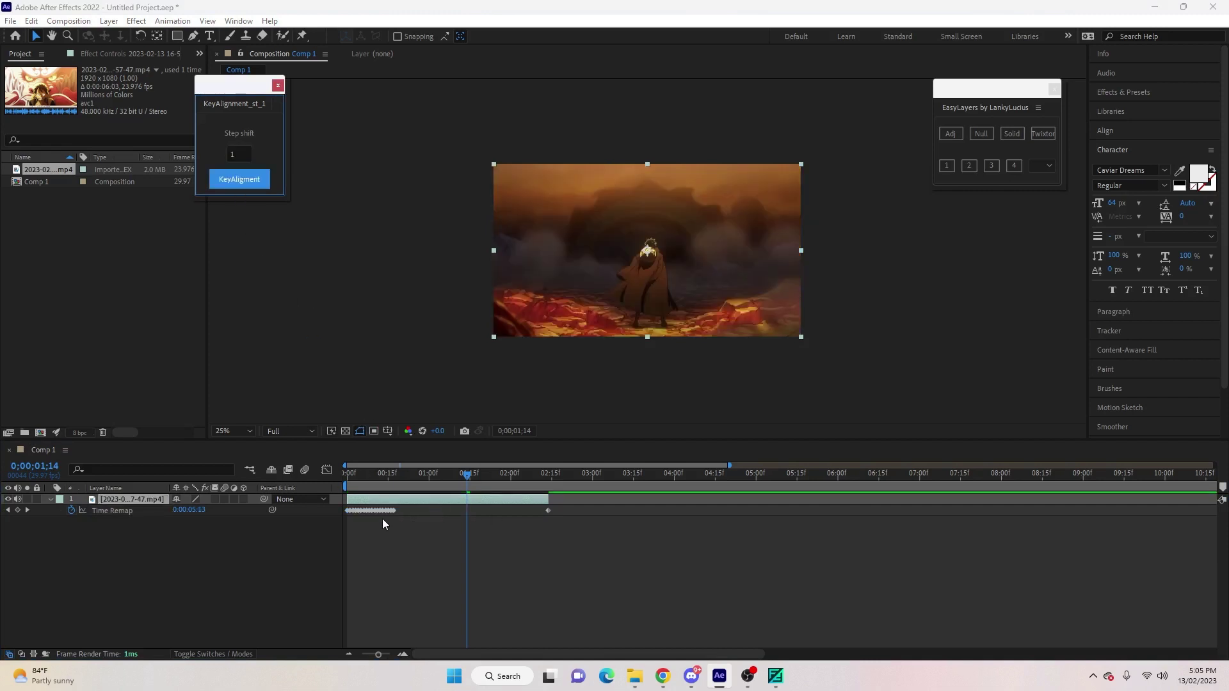
click(360, 477)
drag(357, 483, 382, 484)
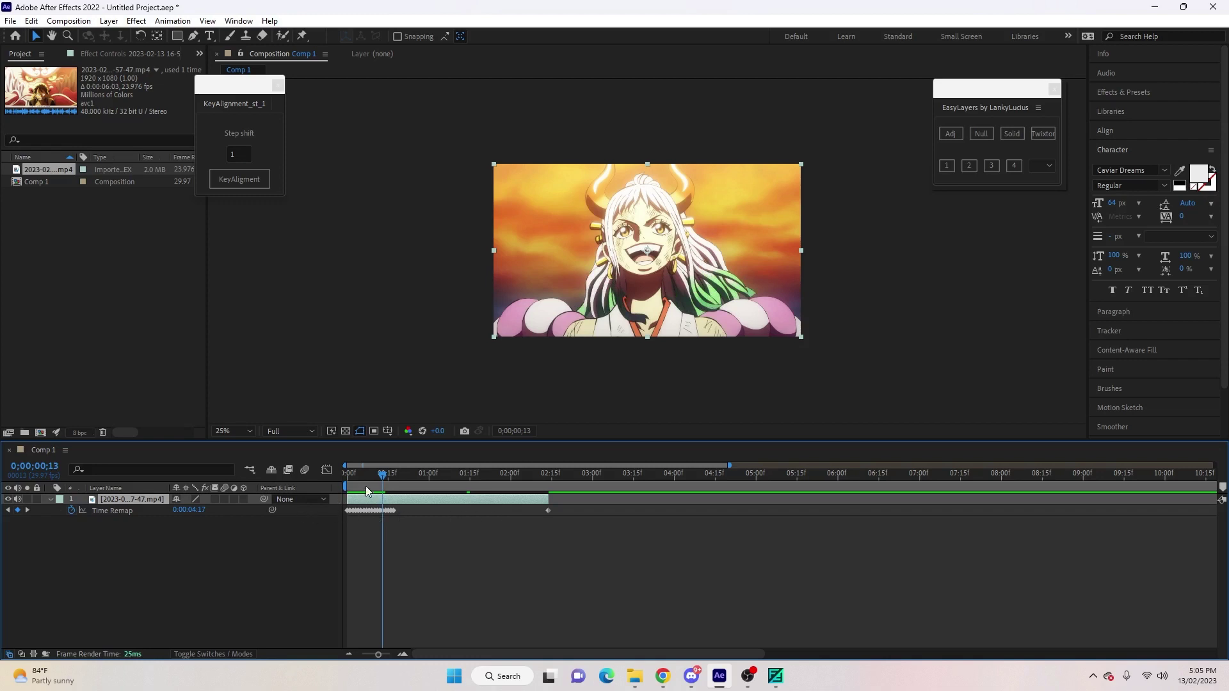
- Find frame 17 and trim the clip layer to end there with Alt+]
click(388, 482)
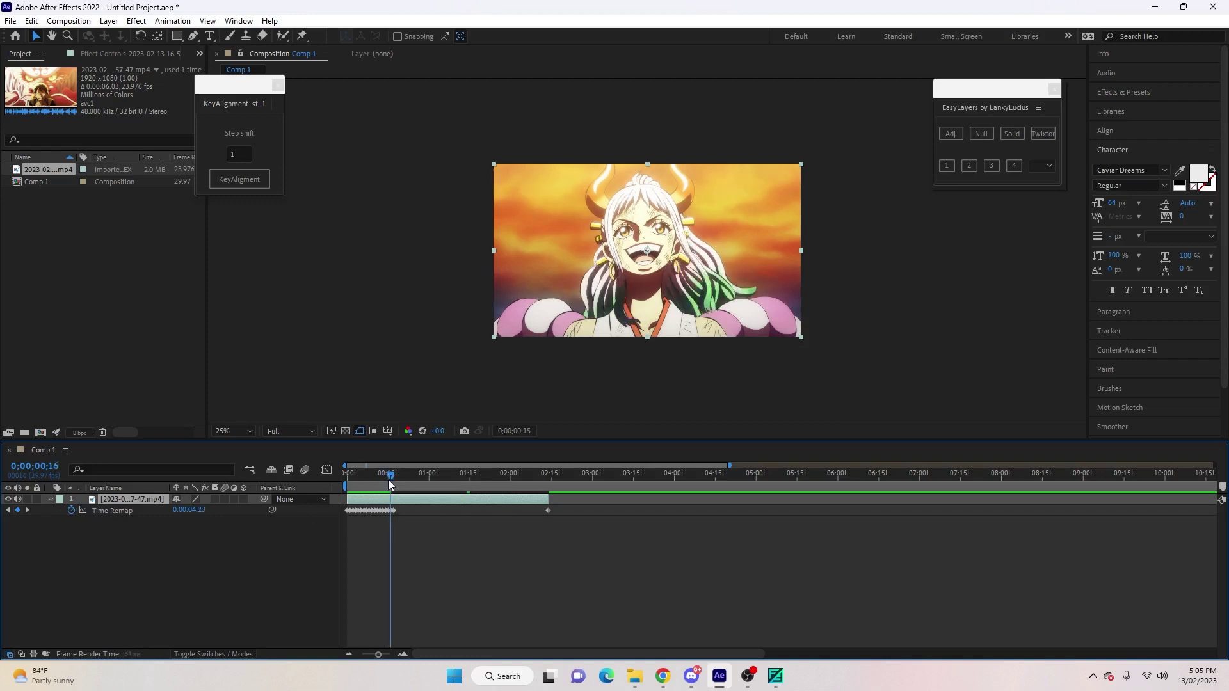
drag(389, 484, 396, 485)
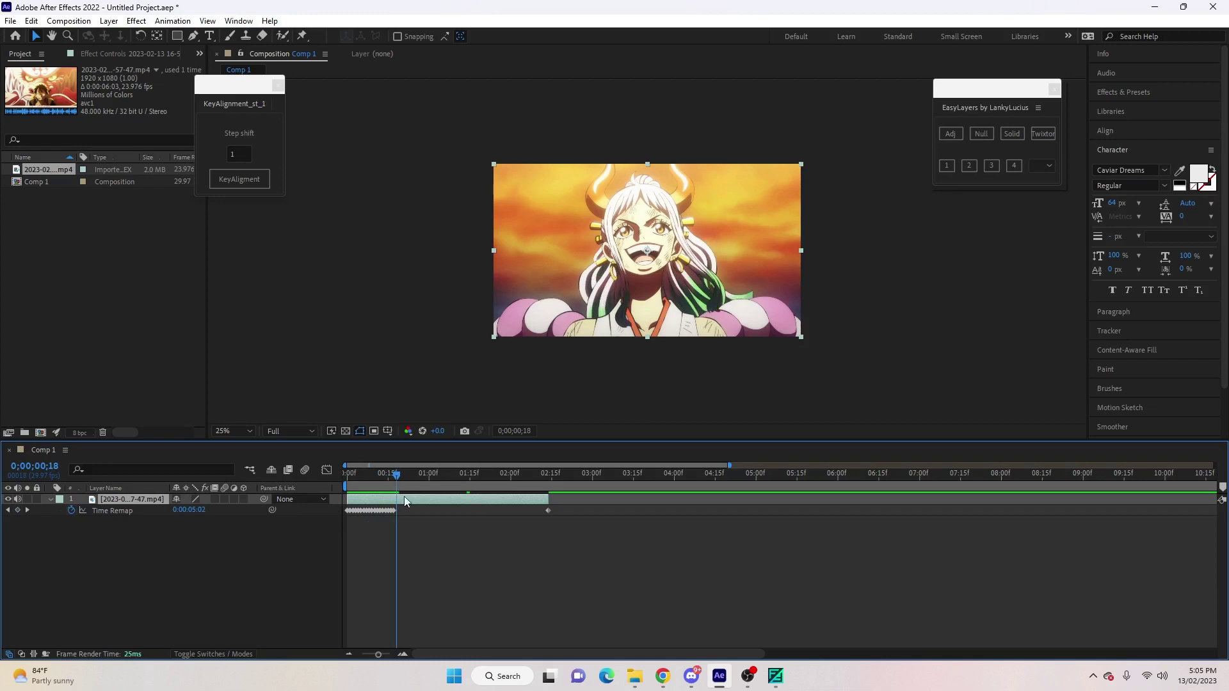
drag(396, 481, 394, 481)
key(alt+])
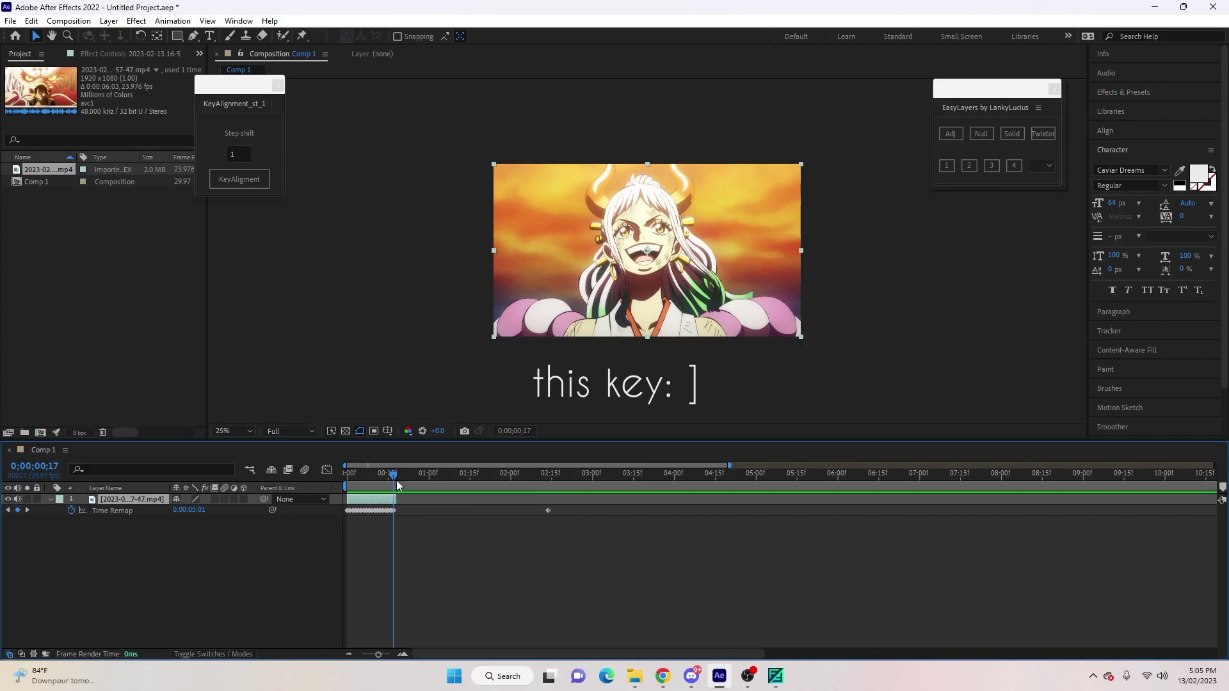
- Delete the leftover trailing Time Remap keyframe and end the work area at frame 18
drag(394, 482, 396, 485)
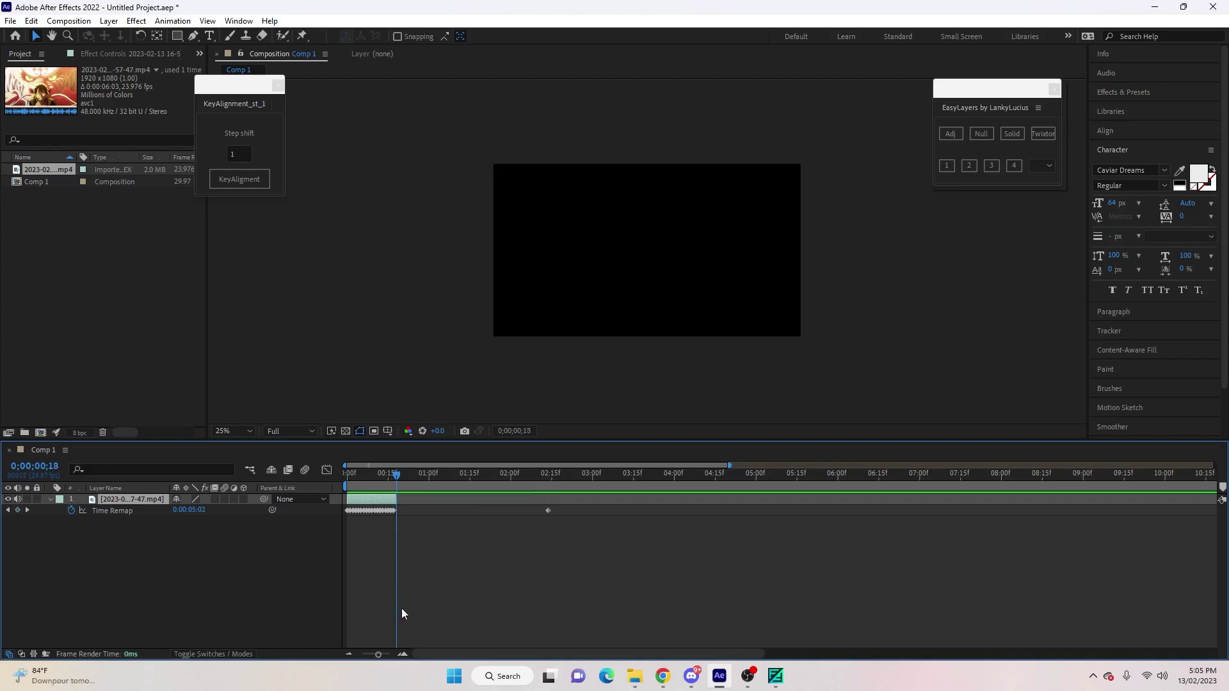
click(548, 511)
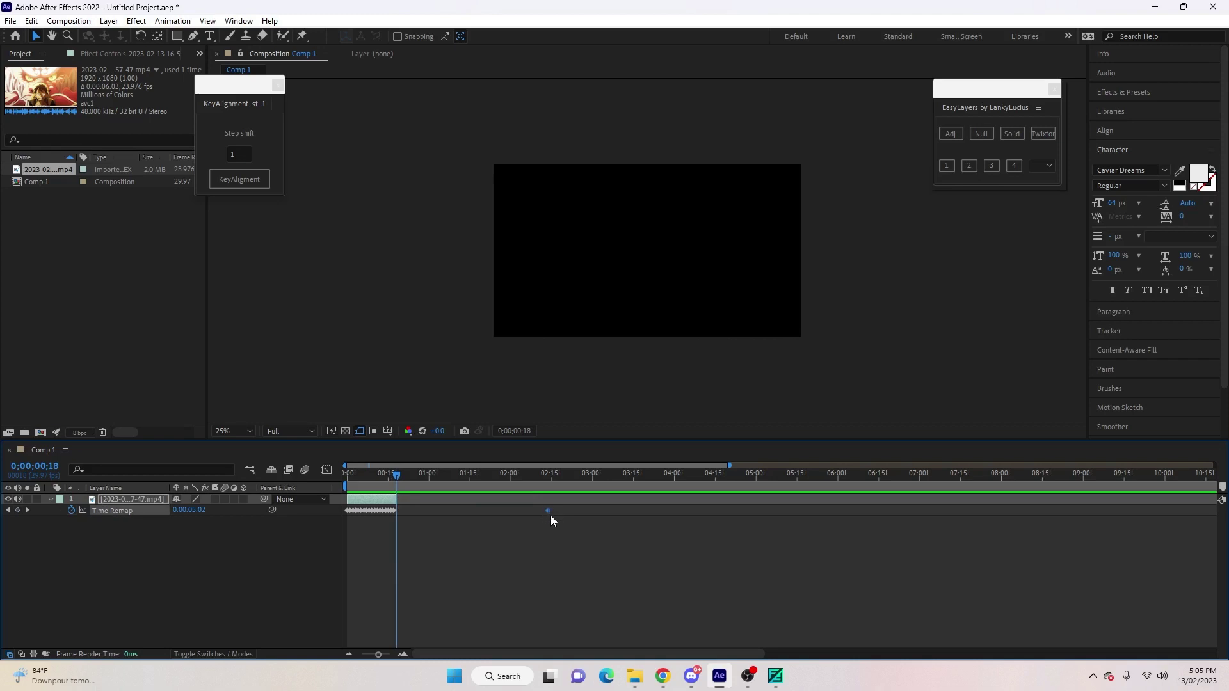
key(Delete)
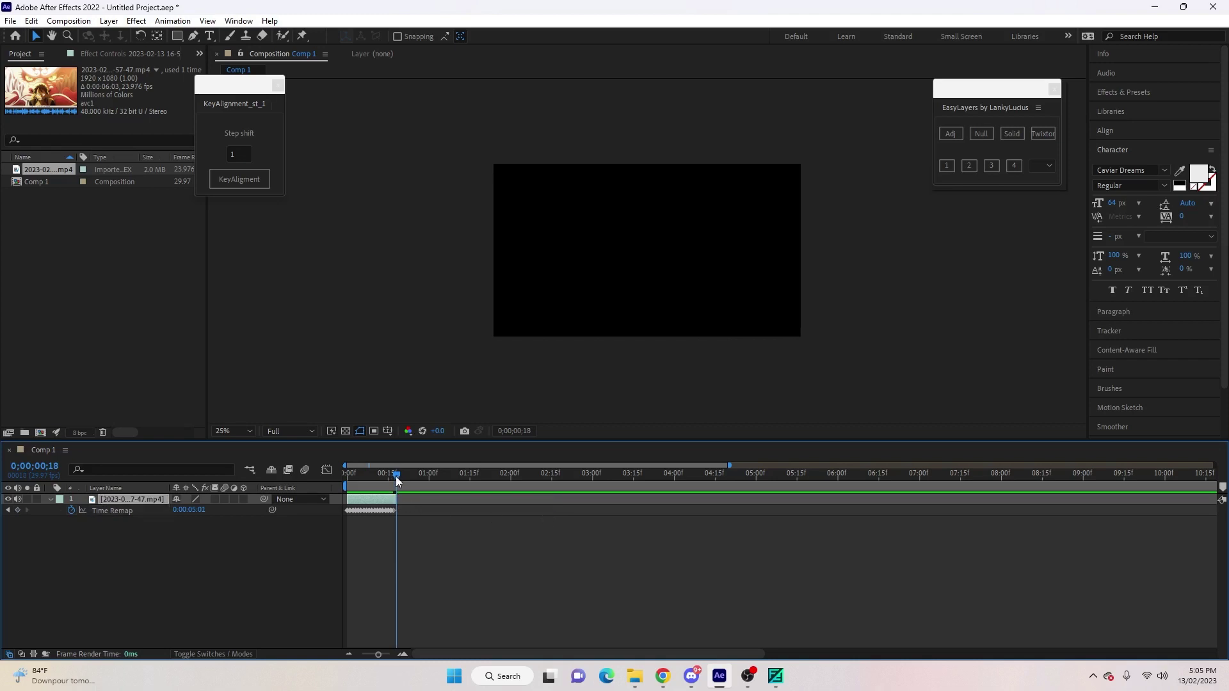
drag(395, 477, 400, 493)
key(n)
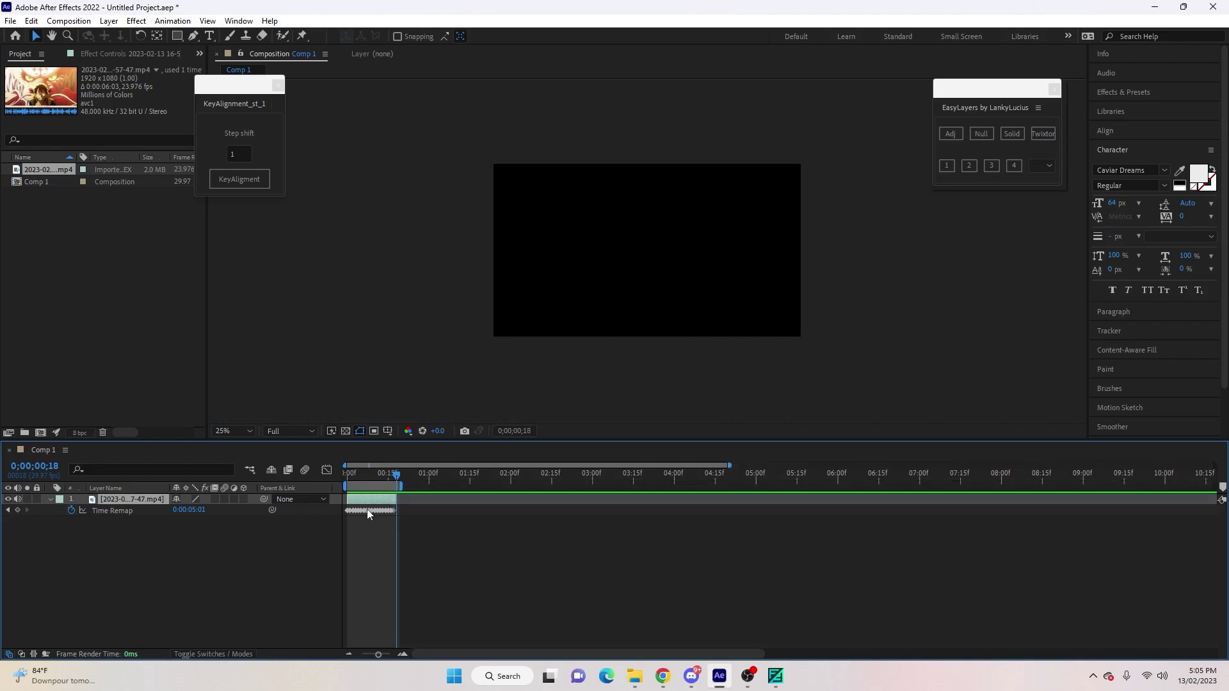
- Copy the 0;00;00;18 timecode and paste it as Comp 1's duration in Composition Settings
click(43, 467)
key(ctrl+c)
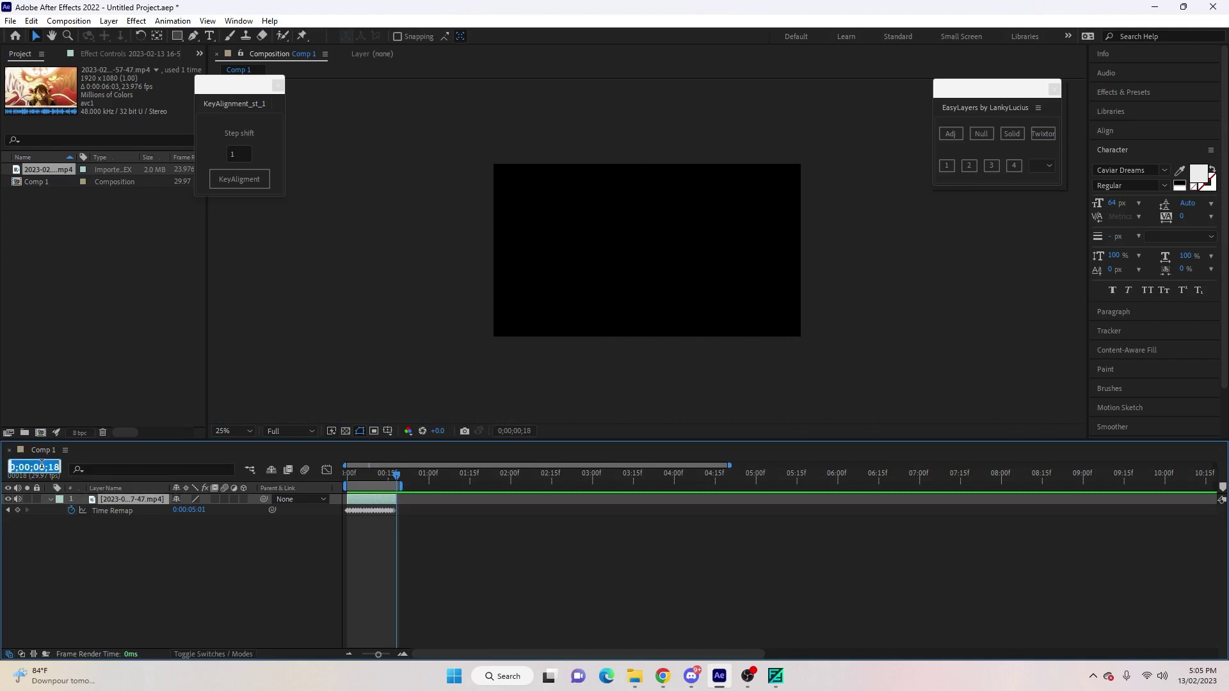
click(78, 22)
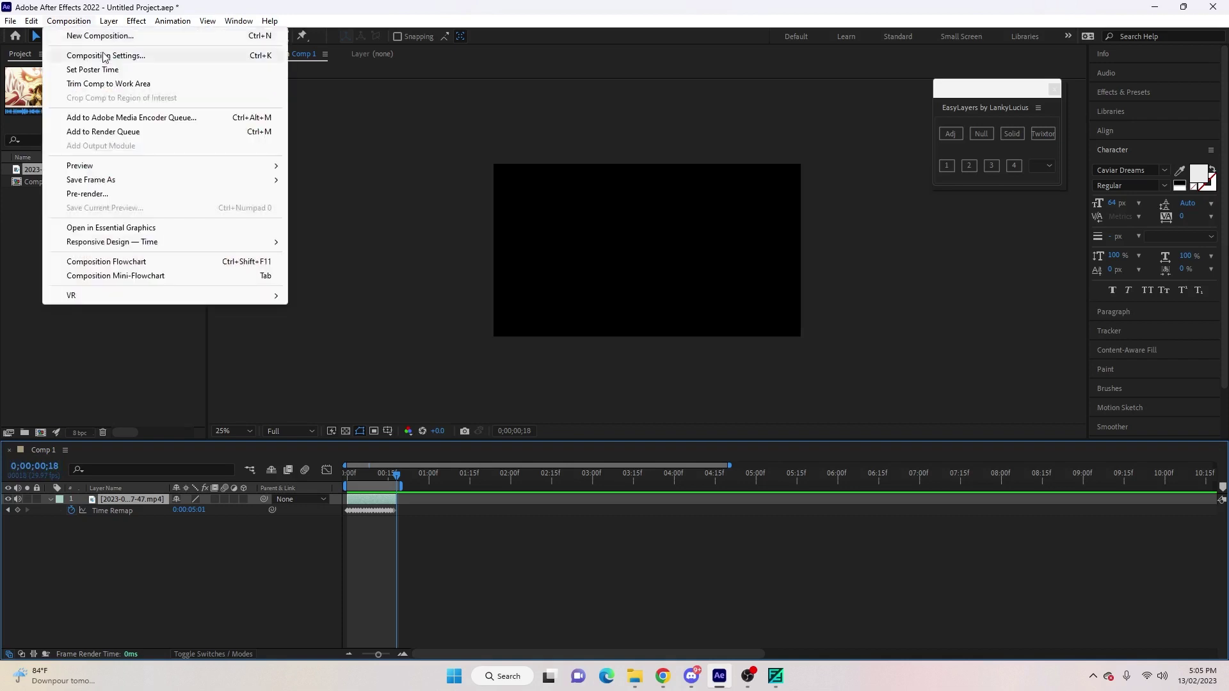
click(105, 56)
click(541, 387)
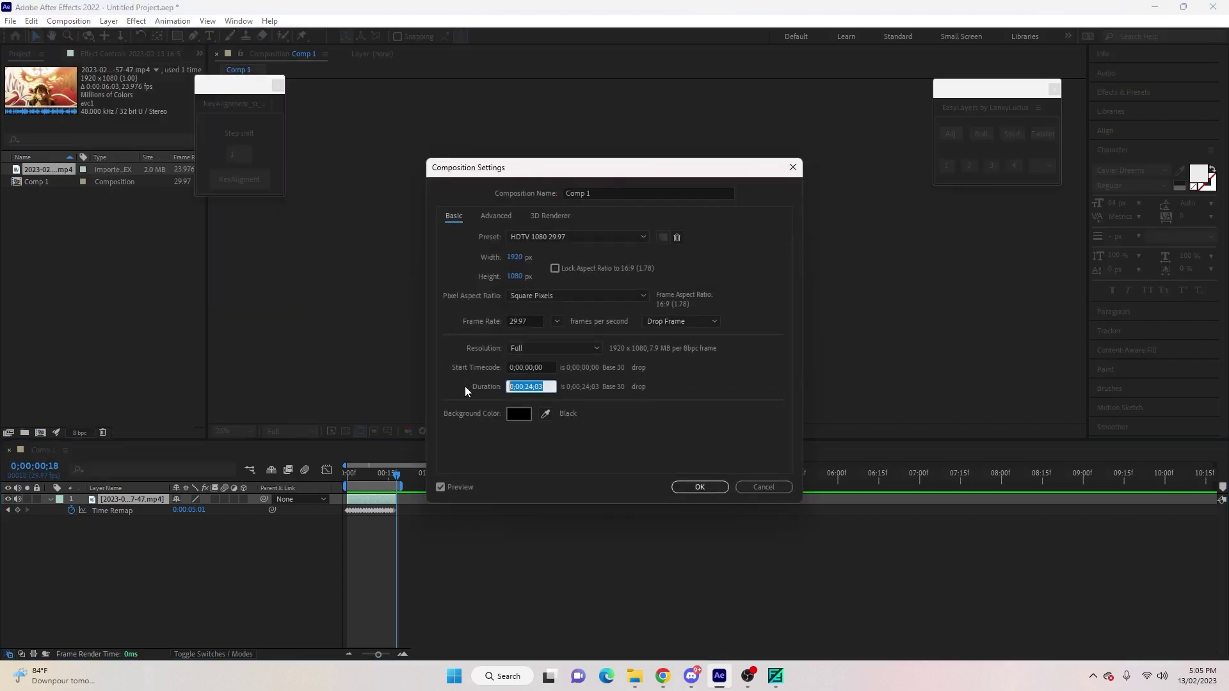
key(ctrl+v)
click(696, 488)
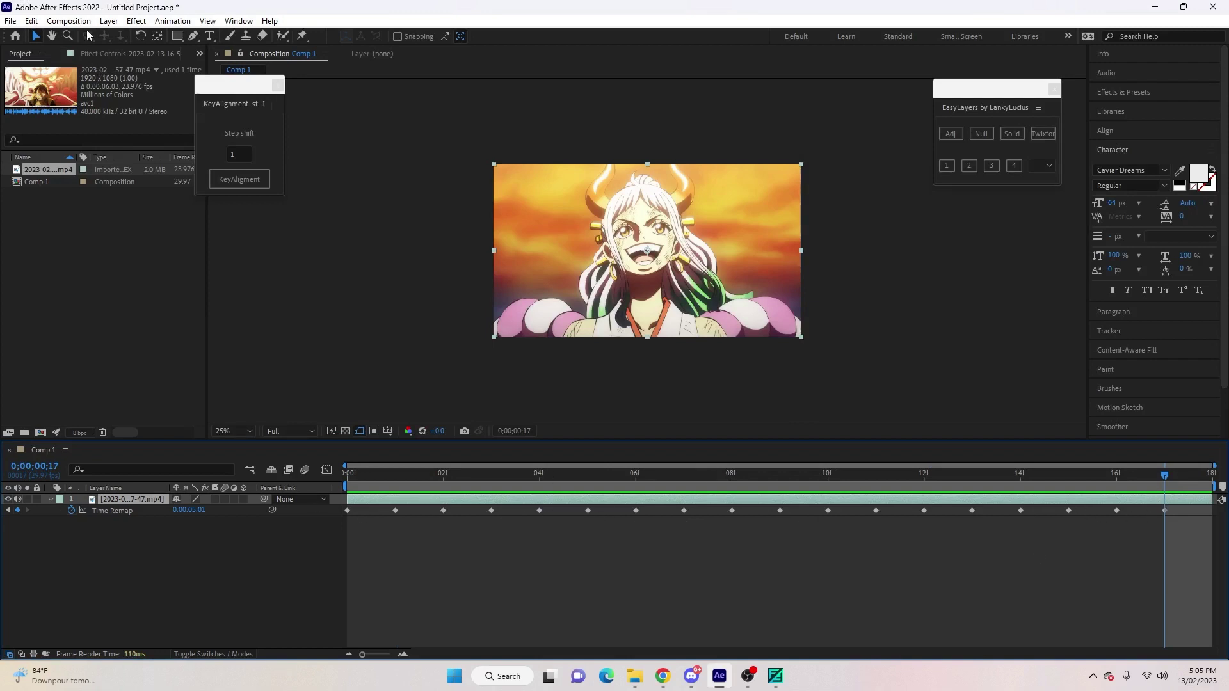
click(69, 21)
- Add Comp 1 to the render queue with Best Settings
click(102, 130)
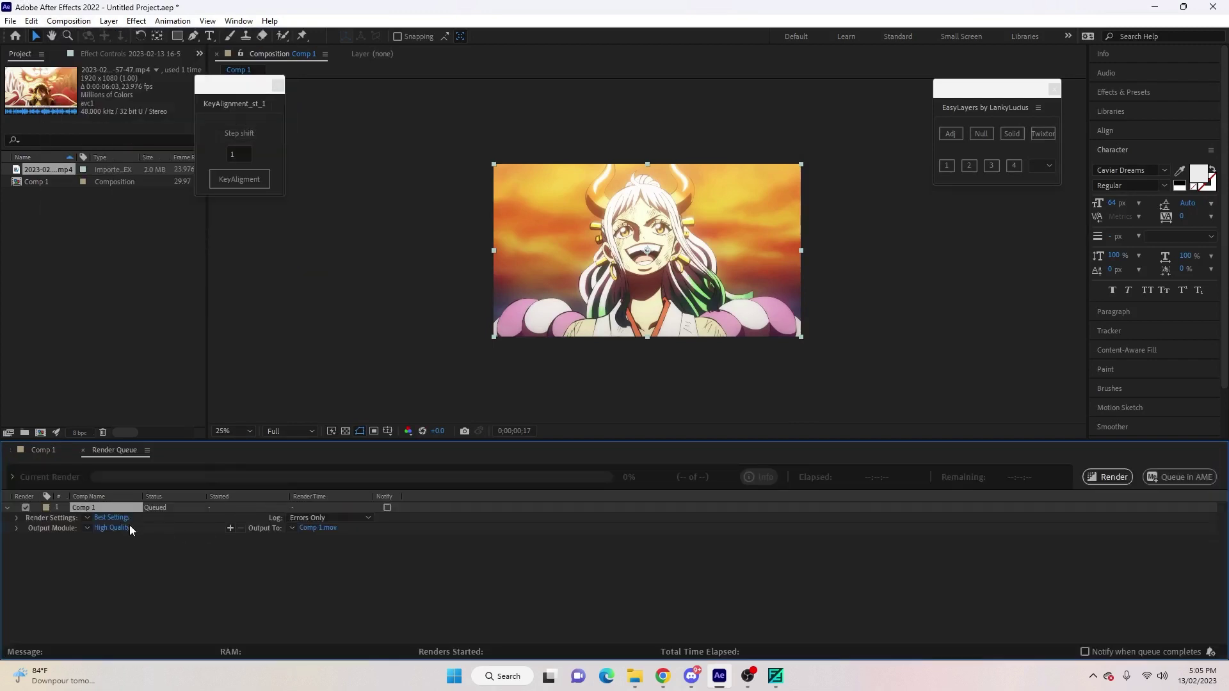
click(112, 517)
click(704, 498)
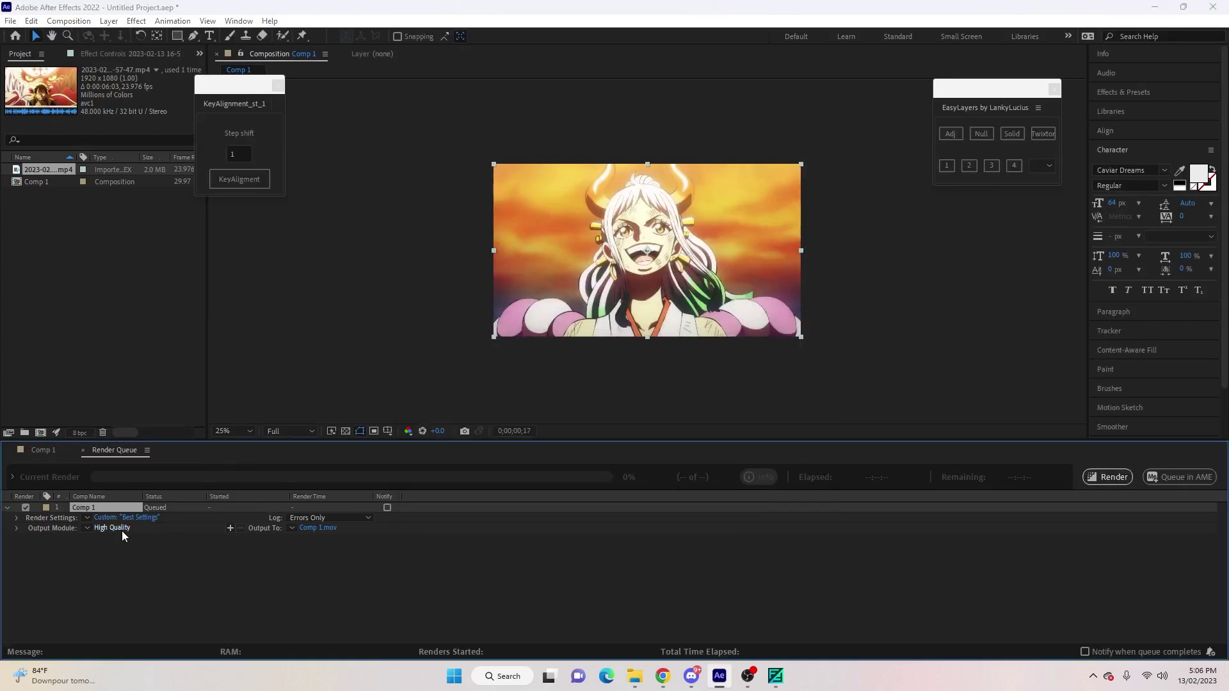
- Set the output format to AVI and name the output file yamato tutorial.avi
click(121, 529)
click(562, 179)
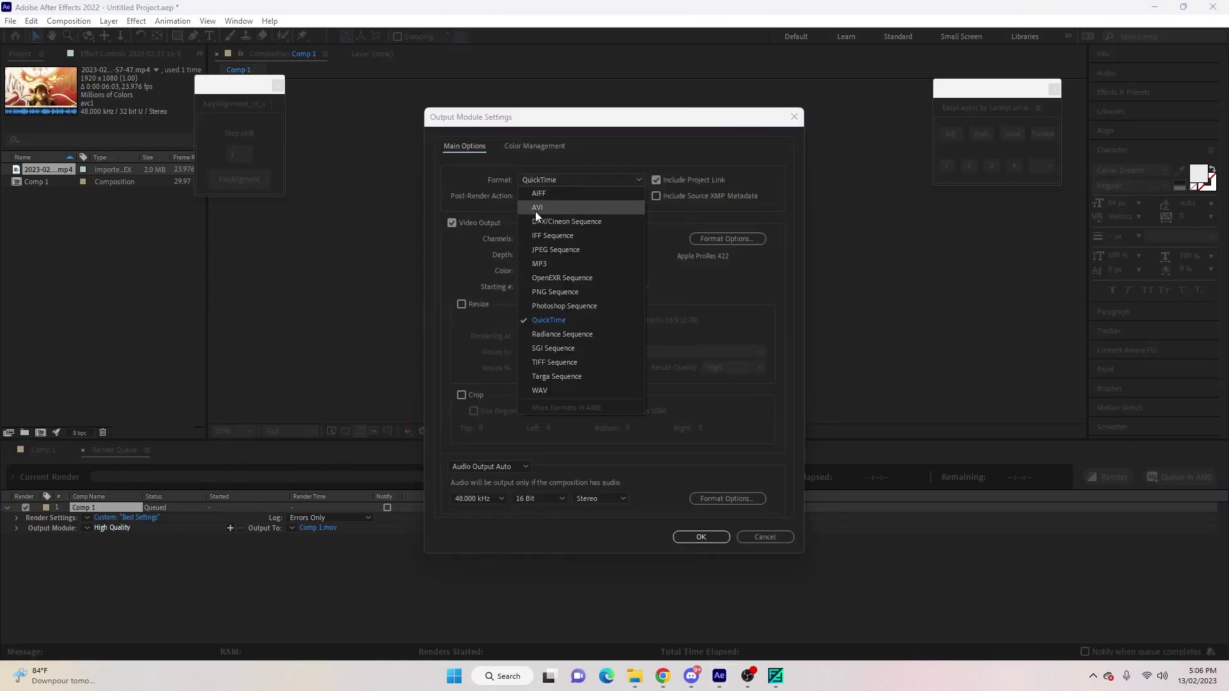
click(602, 206)
click(697, 535)
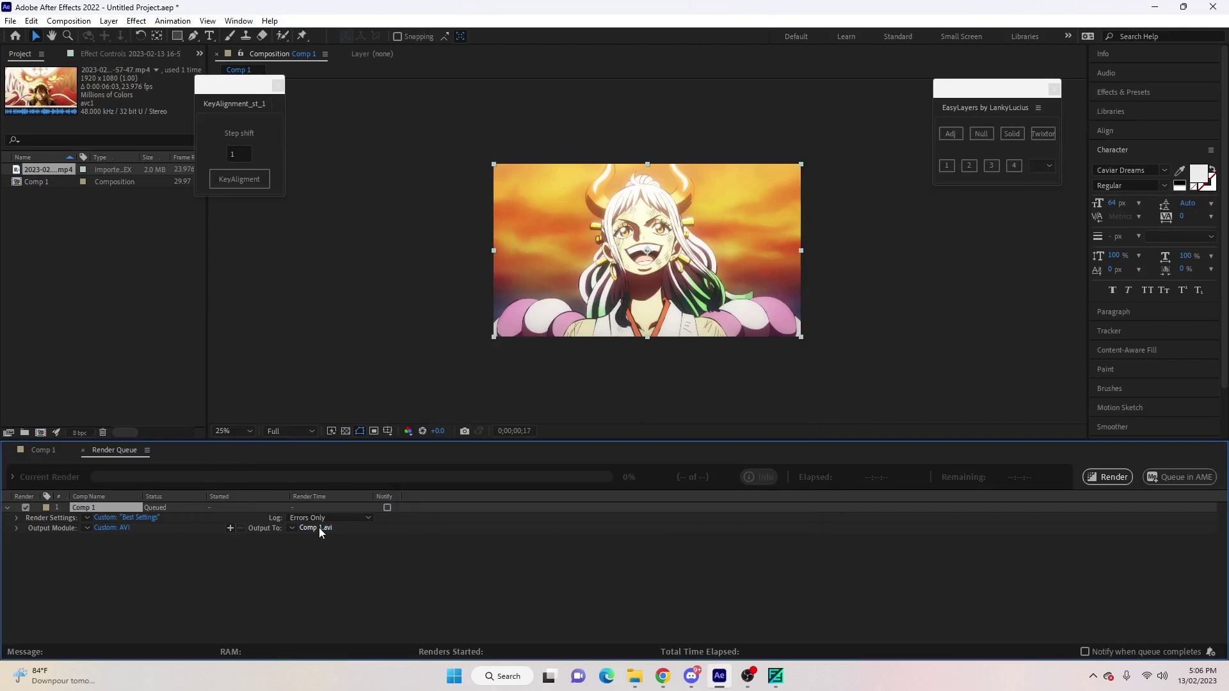
click(319, 528)
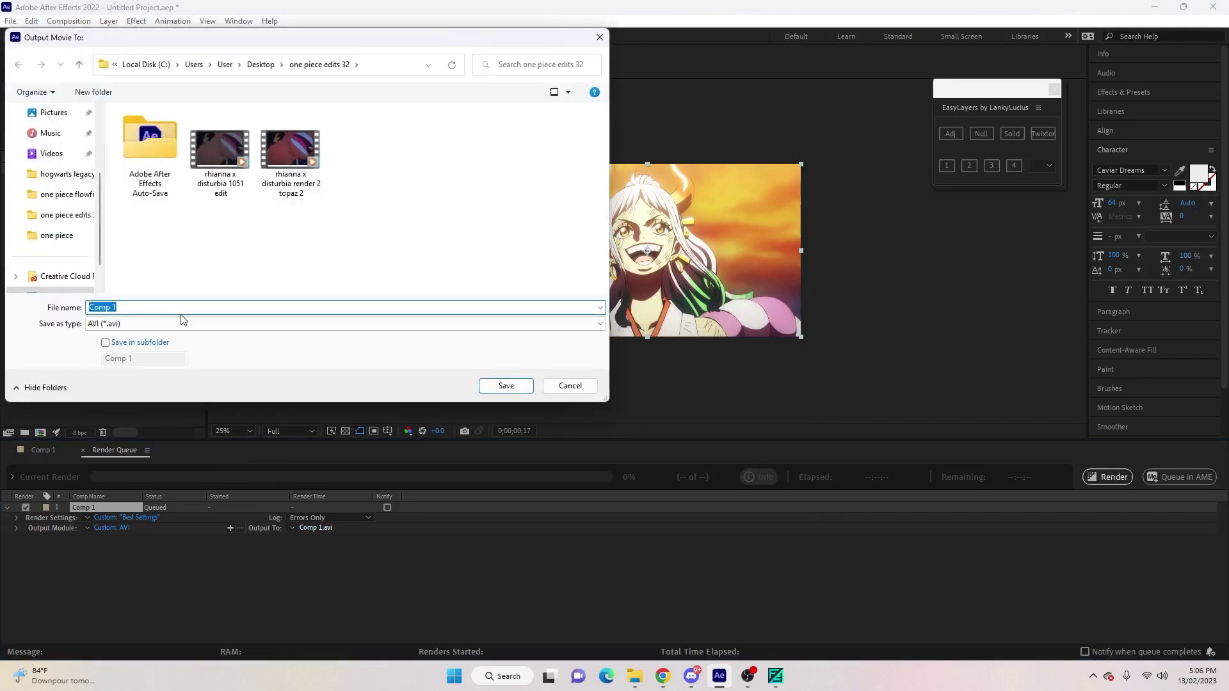
text(yamat)
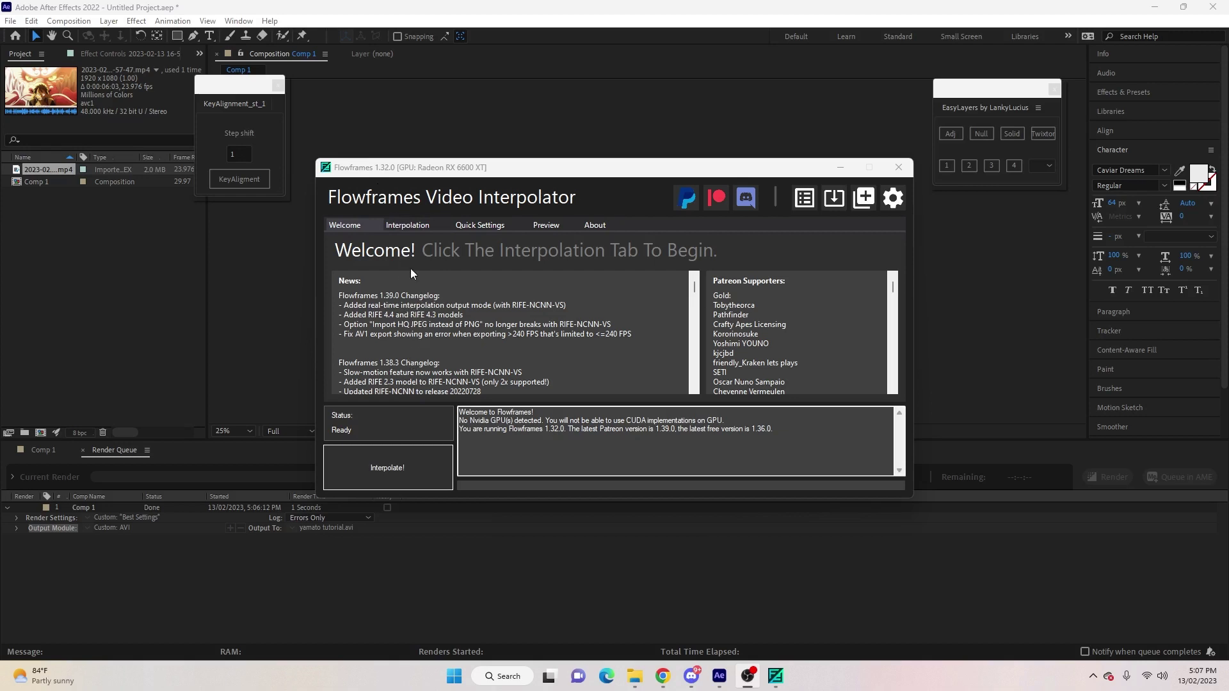
- Set Flowframes to RIFE (NCNN), multiplier x8 and the RIFE 3.1 AI model
click(398, 228)
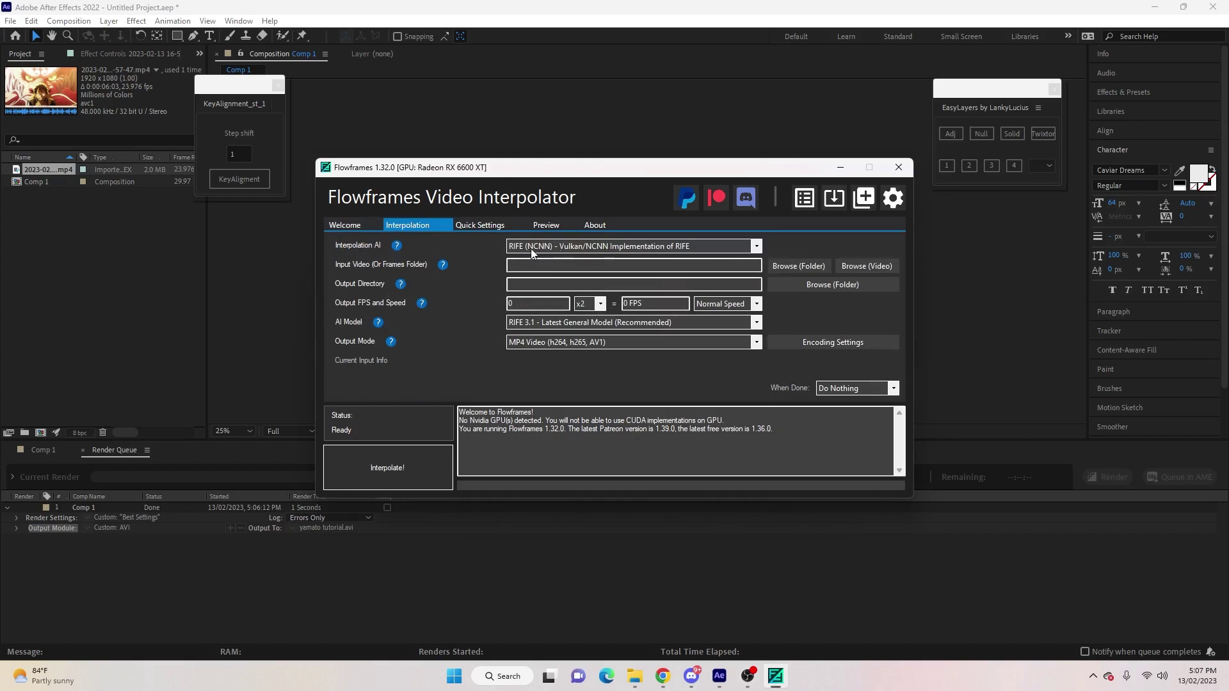
click(718, 252)
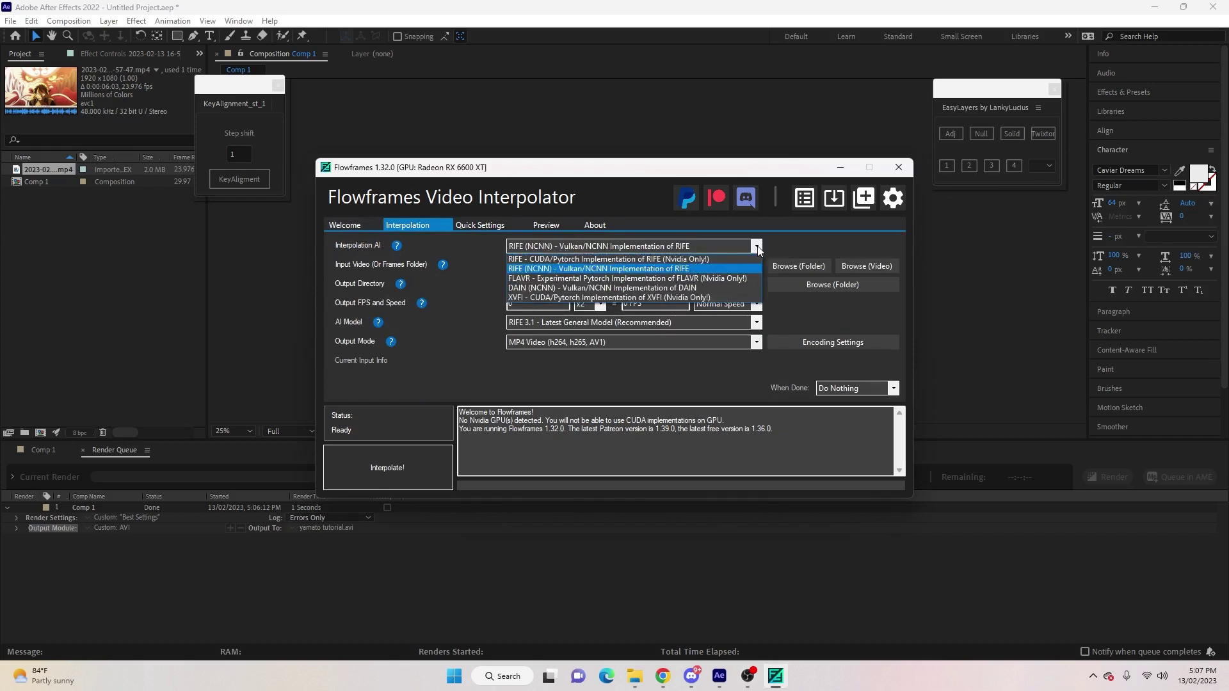
click(690, 269)
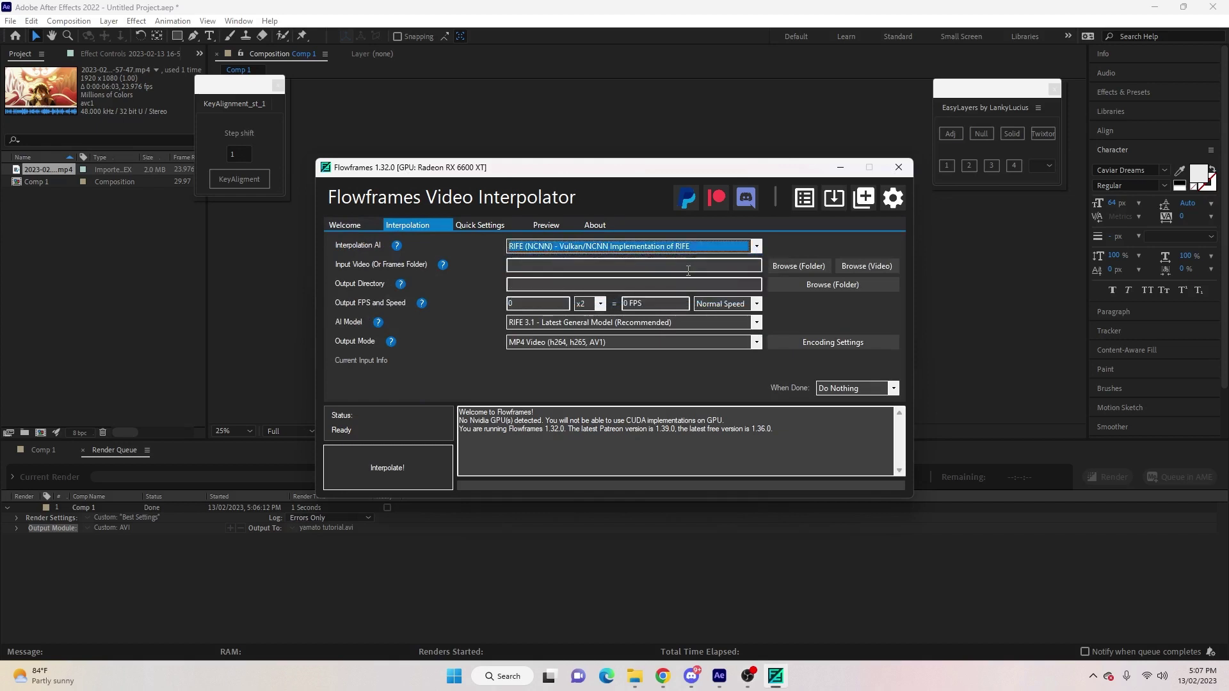
click(601, 306)
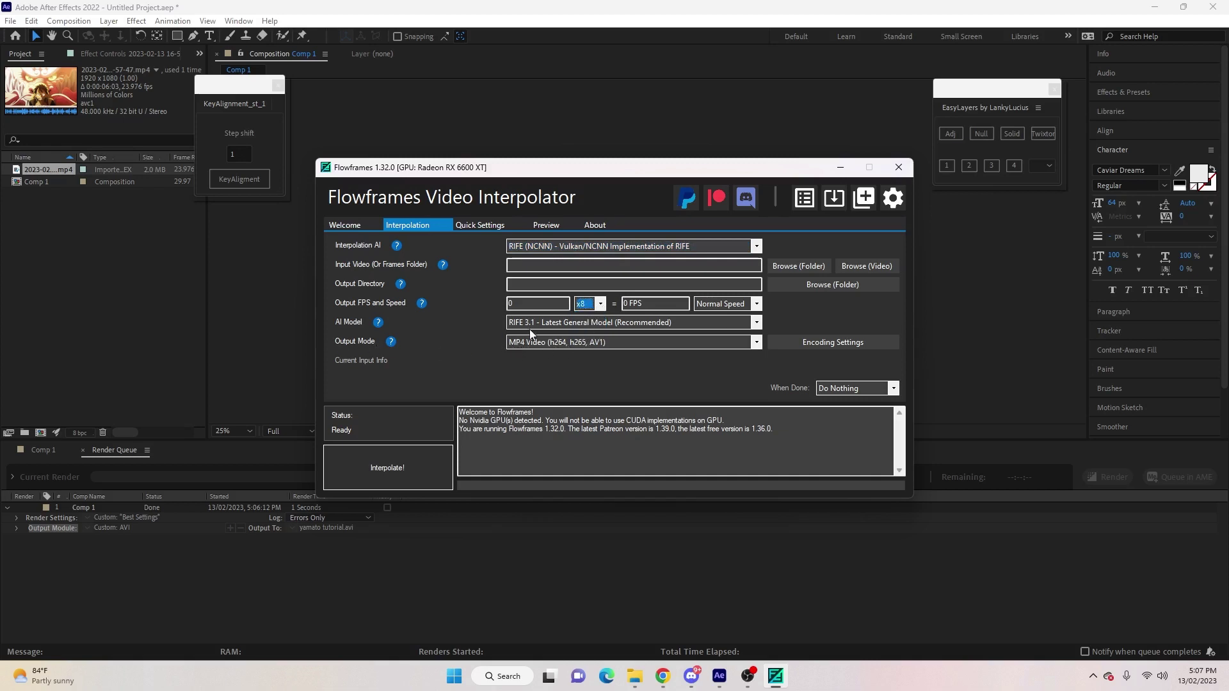
click(756, 323)
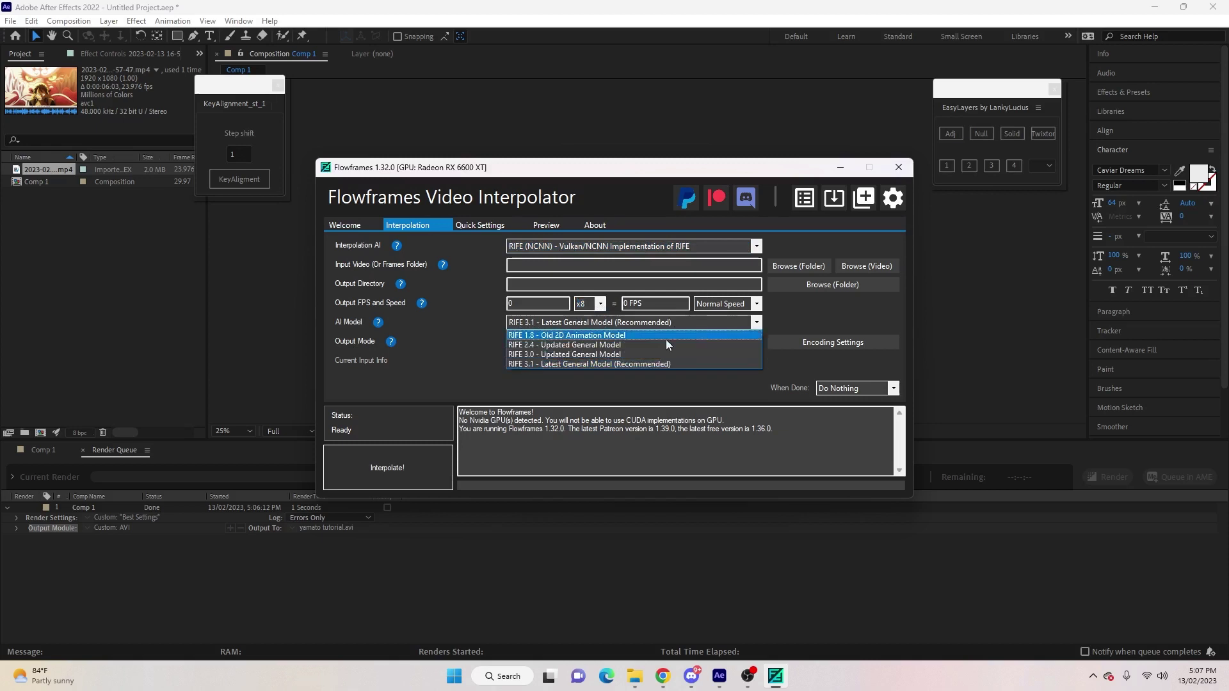
click(560, 365)
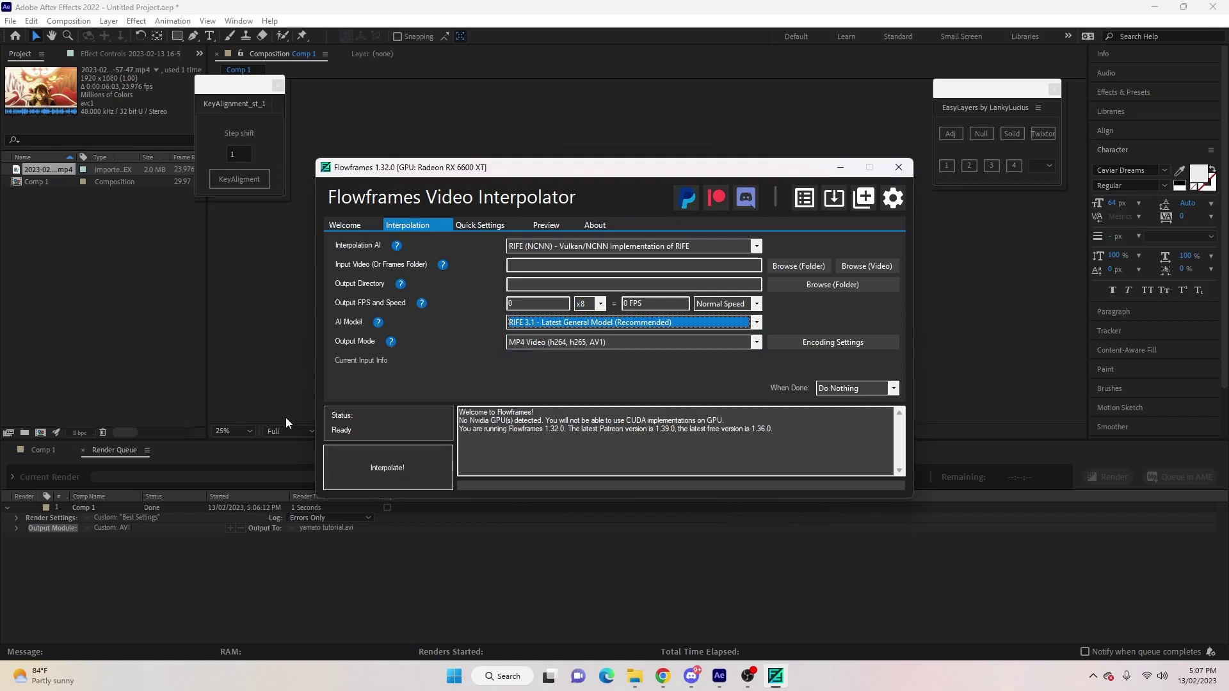
- Load the yamato tutorial video, preview it, and start interpolation
key(super+e)
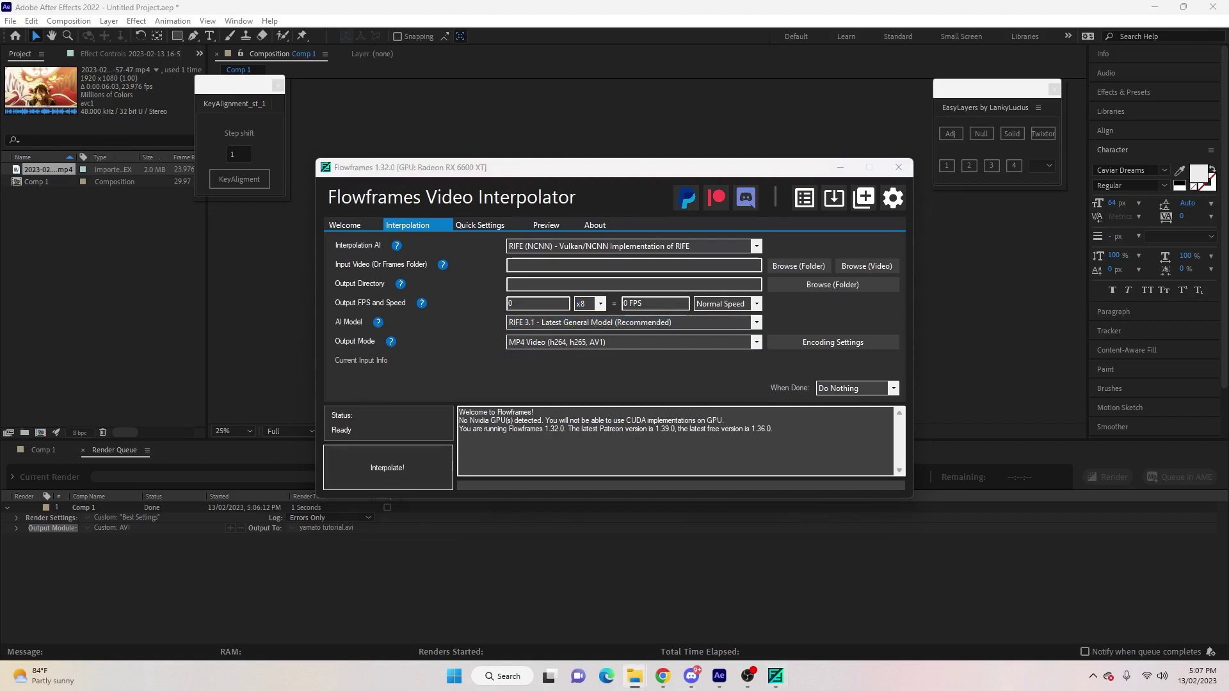
drag(260, 354, 475, 356)
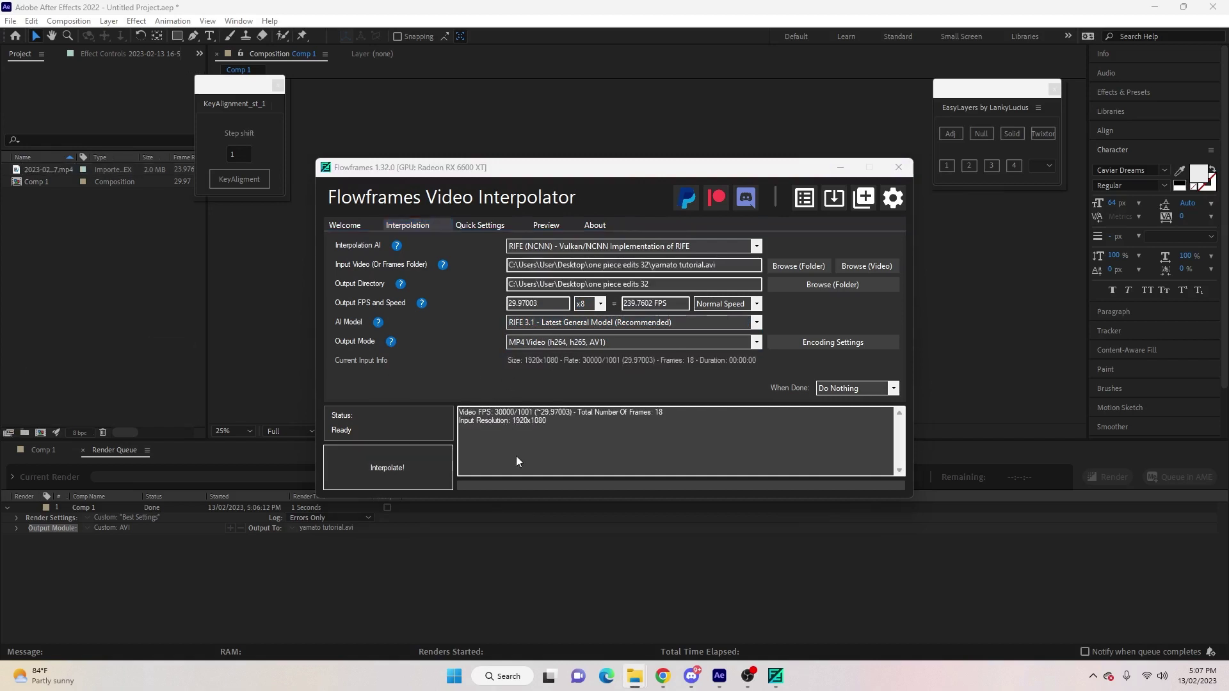
click(541, 226)
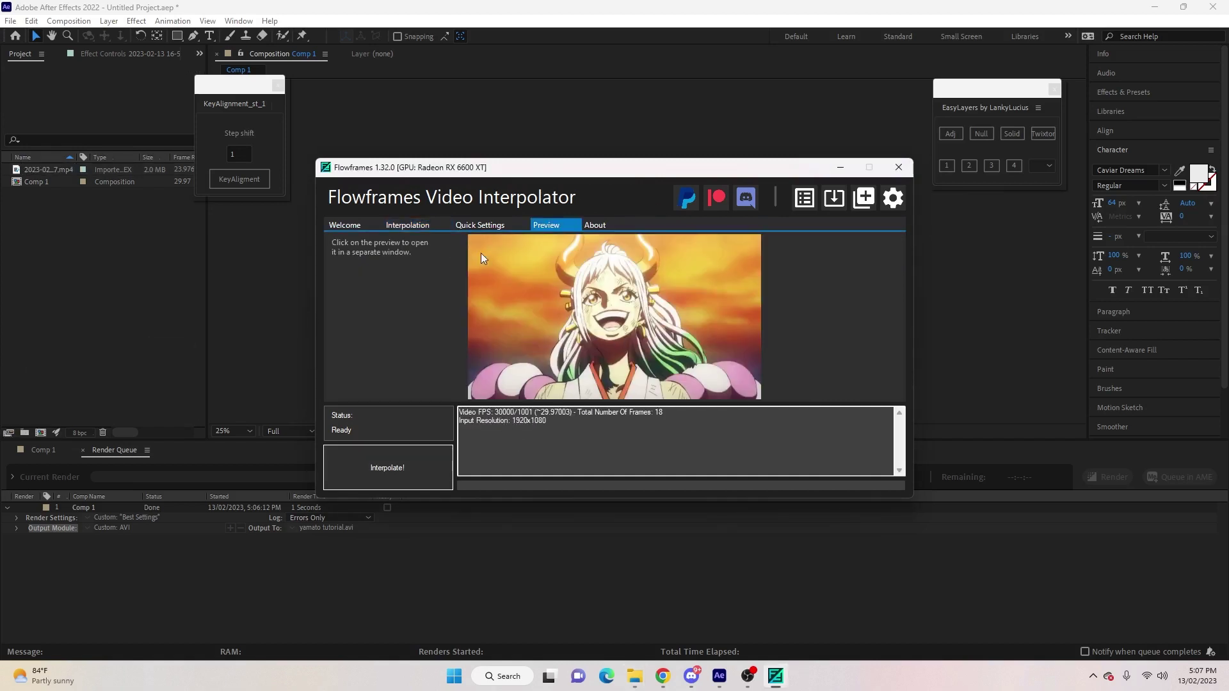
click(416, 225)
click(393, 475)
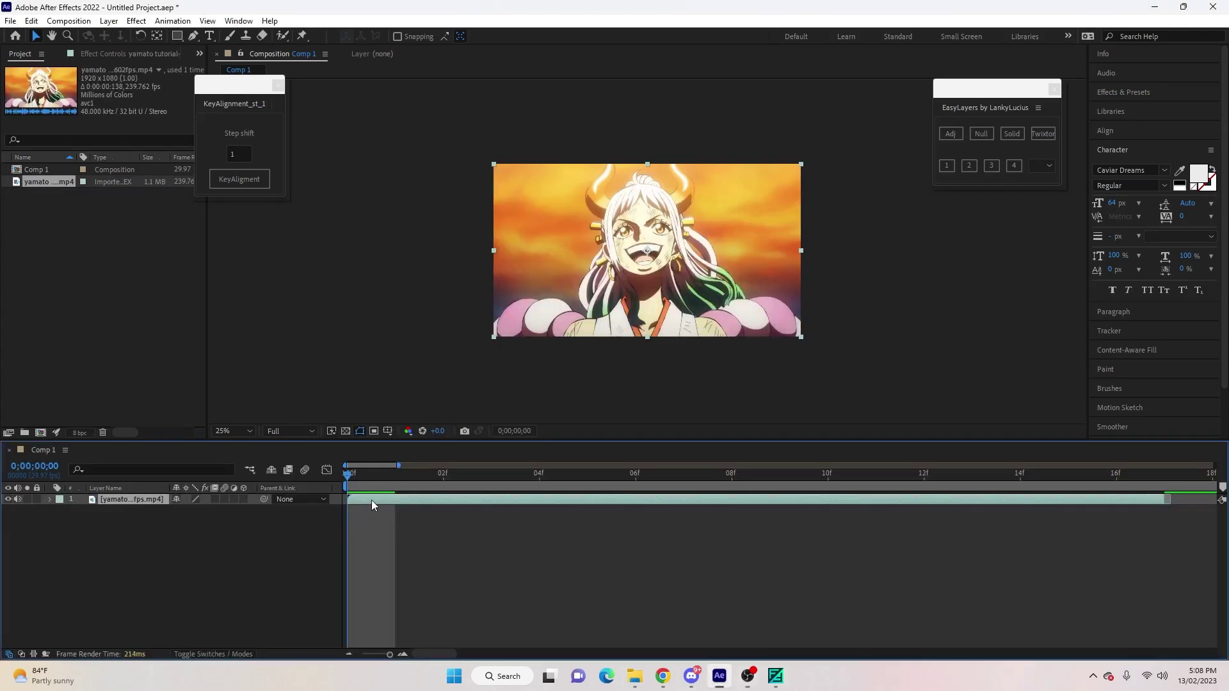
- Enable Time Remap on the interpolated MP4 layer and keyframe each frame through frame 16, then return to frame 0
click(349, 654)
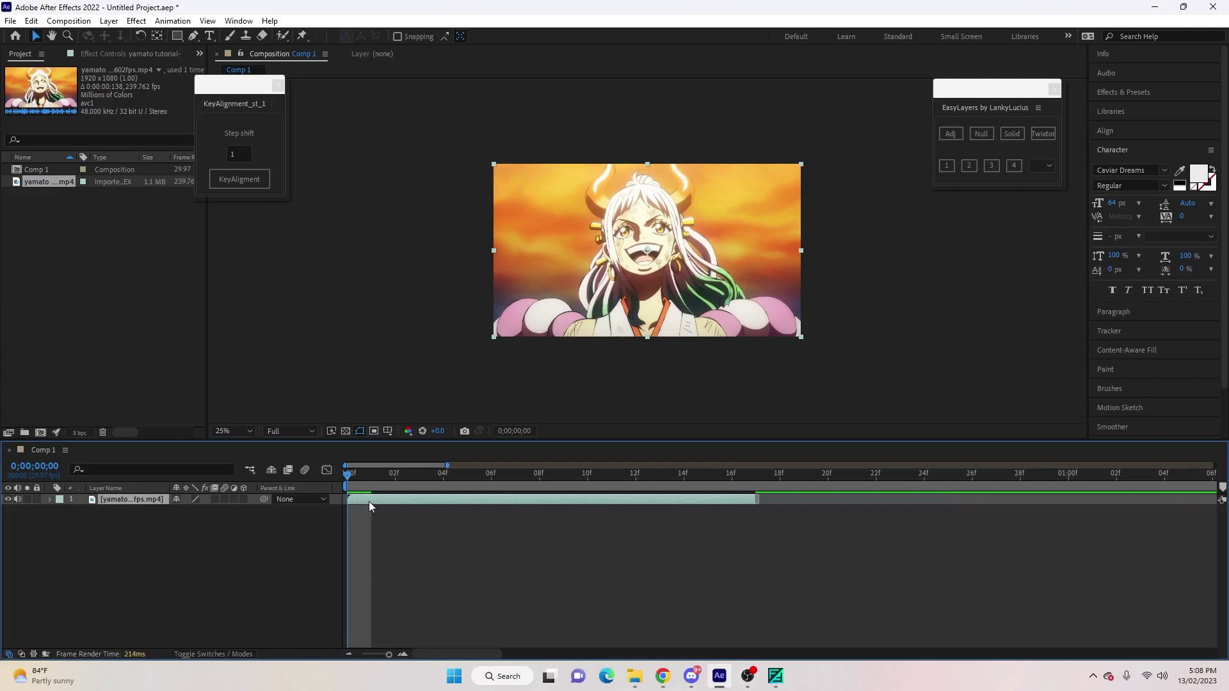
key(ctrl+alt+t)
key(Page_Down)
click(18, 510)
key(Page_Down)
click(18, 510)
key(Page_Down)
click(18, 510)
key(Page_Down)
click(18, 510)
key(Page_Down)
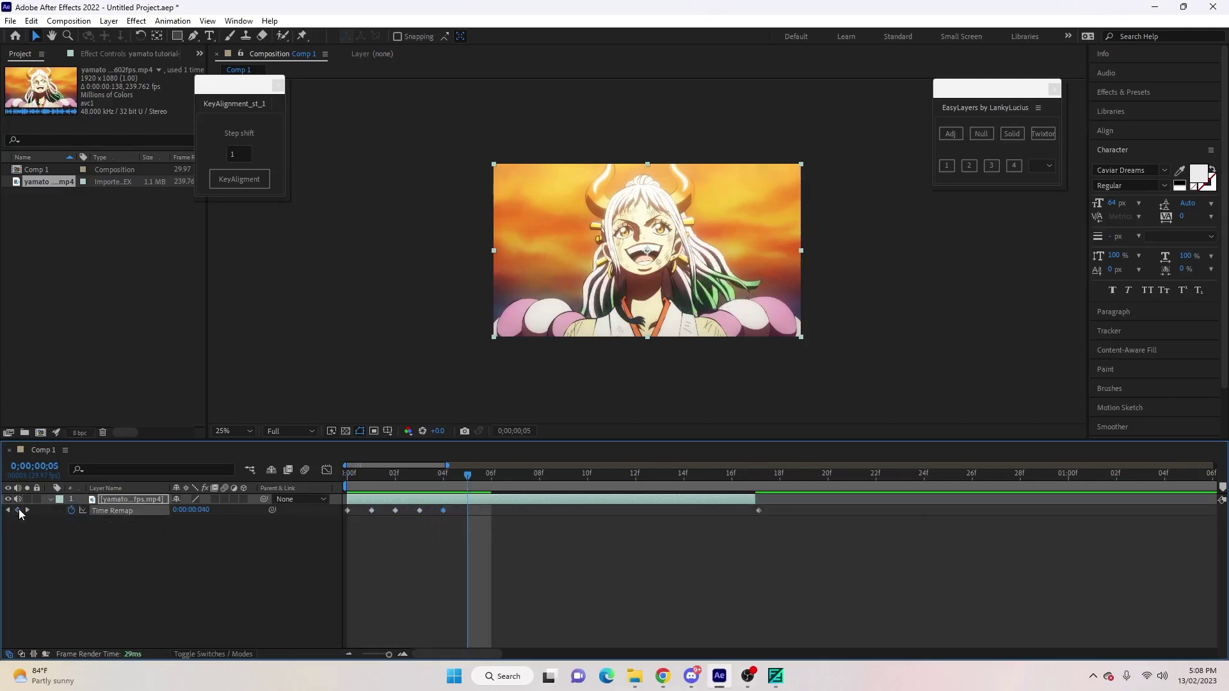
click(18, 510)
key(Page_Down)
click(18, 510)
key(Page_Down)
click(18, 510)
key(Page_Down)
key(Page_Down)
click(18, 510)
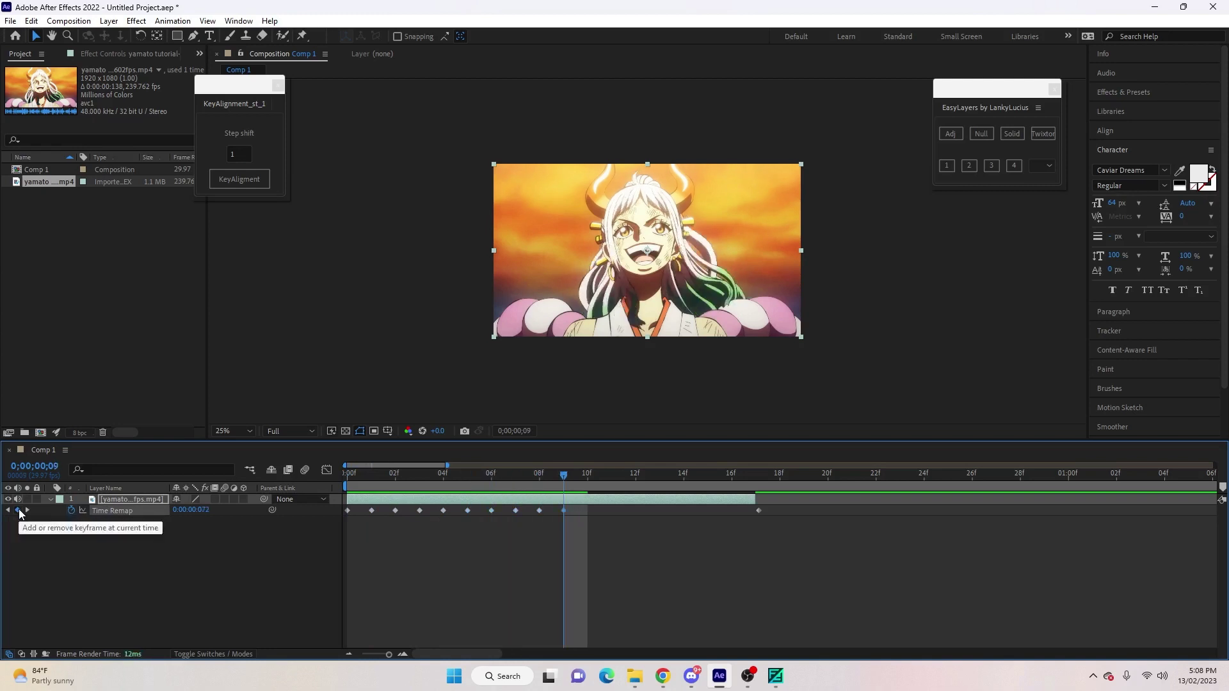
key(Page_Down)
click(18, 510)
key(Page_Down)
click(18, 510)
key(Page_Down)
click(18, 510)
key(Page_Down)
click(18, 510)
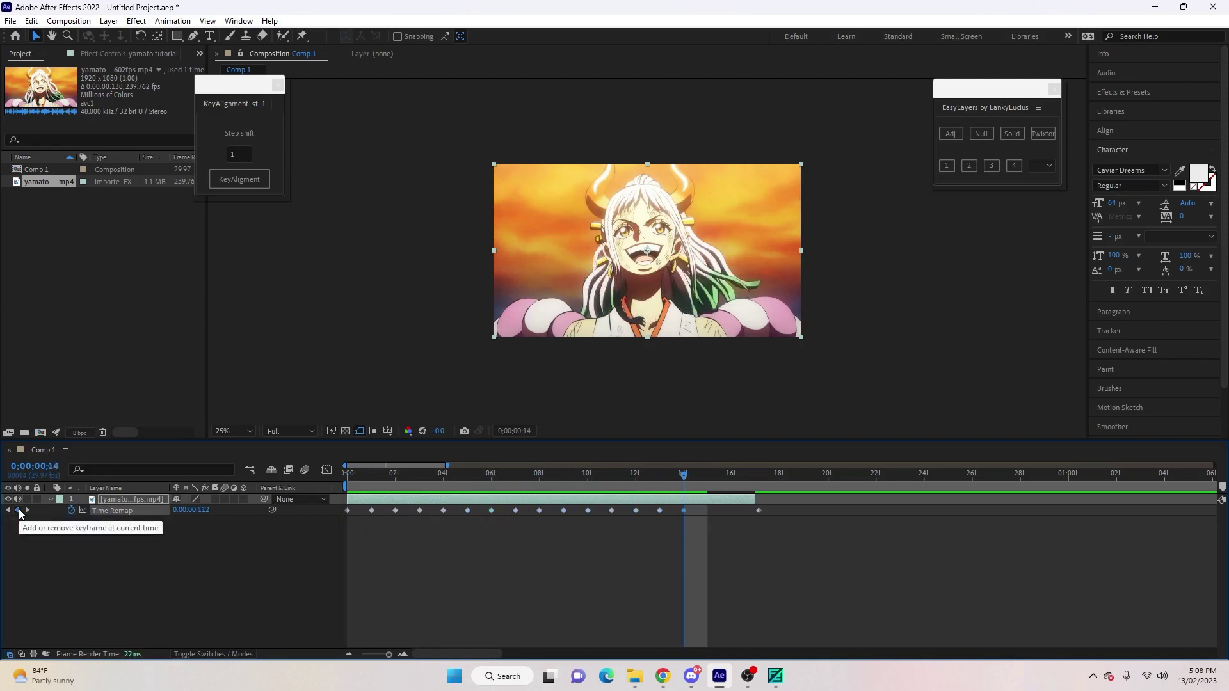
key(Page_Down)
click(18, 510)
key(Page_Down)
click(18, 510)
key(Page_Down)
click(18, 510)
key(Page_Up)
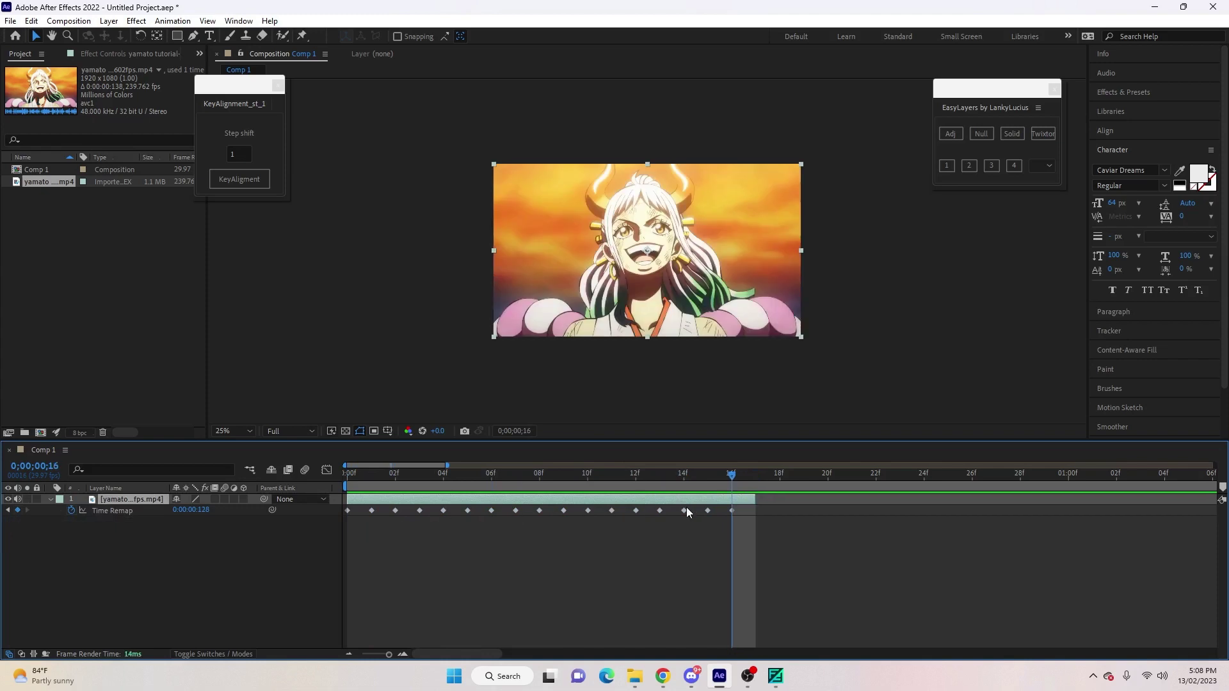
key(Page_Up)
key(Home)
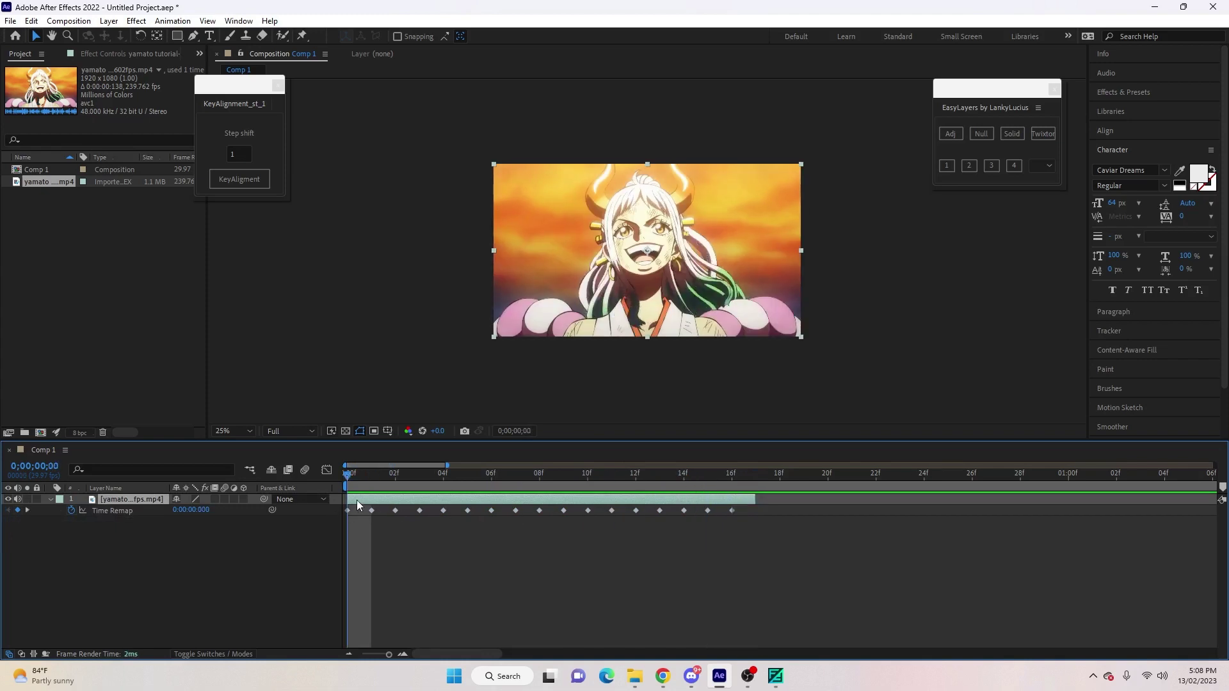
- Pre-compose the keyframed clip, moving all attributes into the new composition
key(ctrl+shift+c)
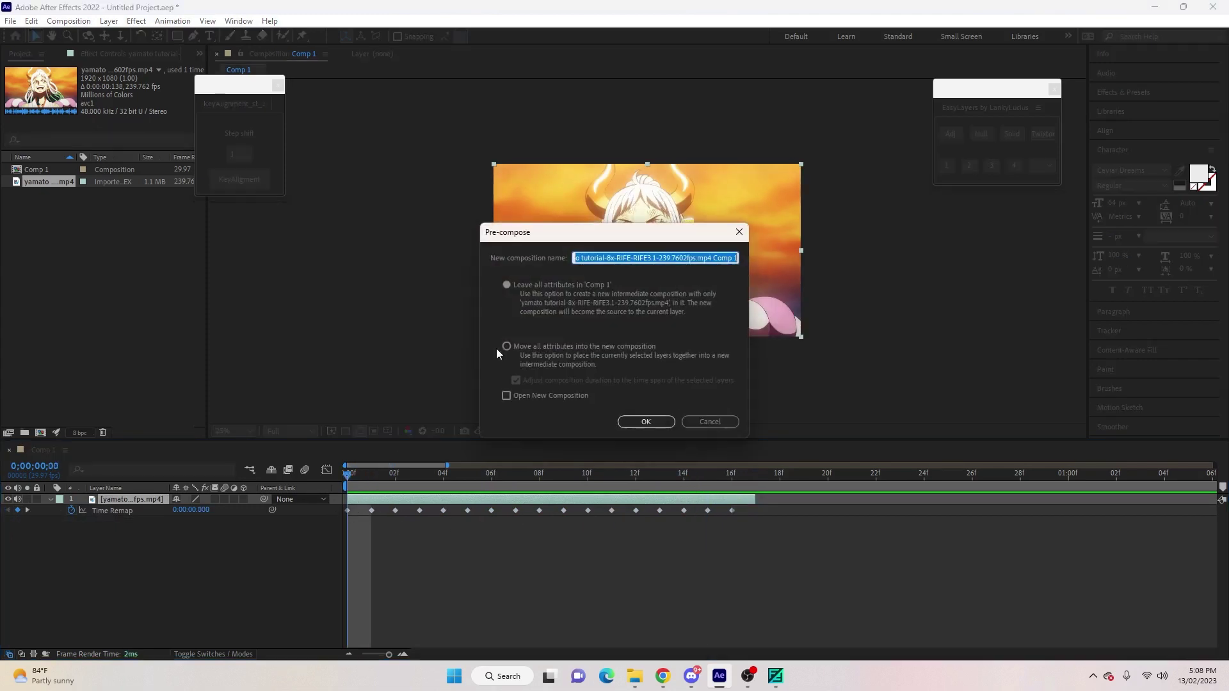
click(507, 345)
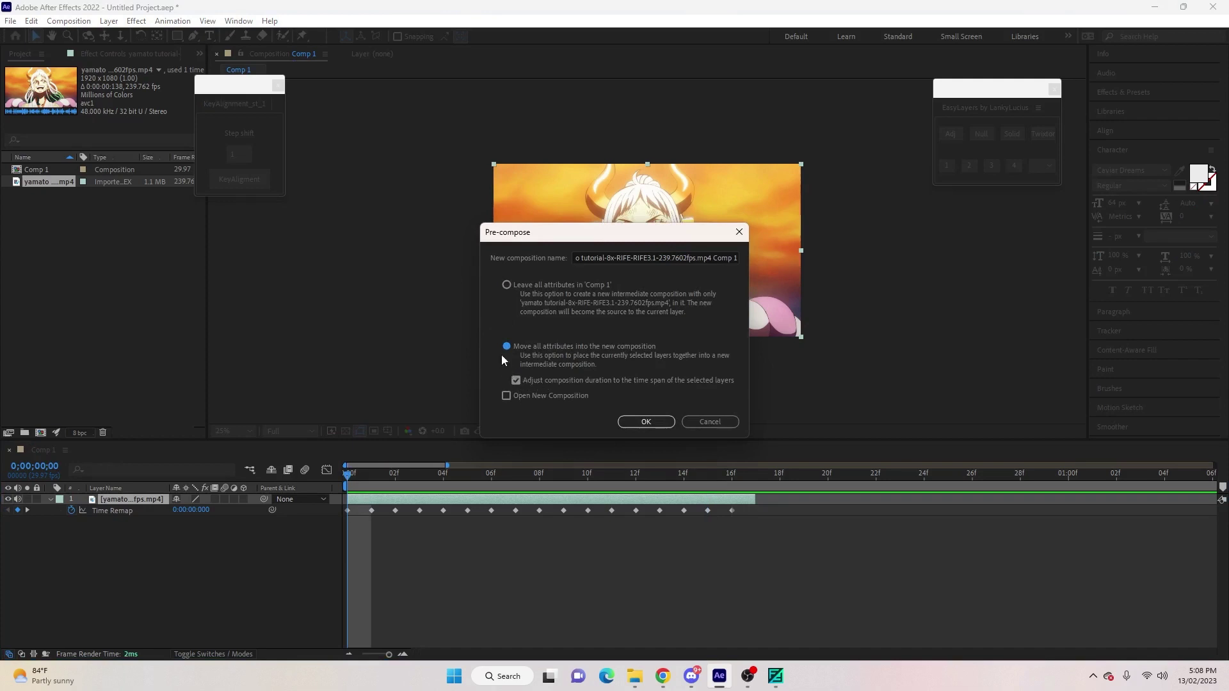
click(636, 421)
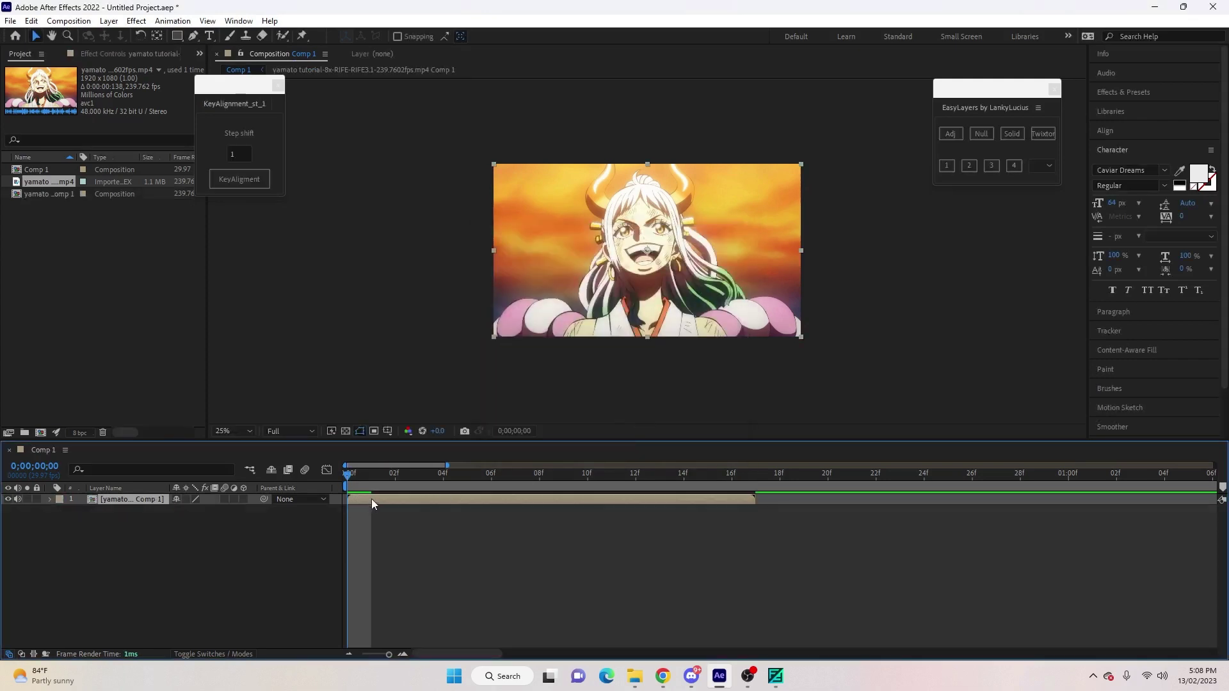
- Enable Time Remap on the precomp, move its end keyframe to frame 21 and trim the layer there
key(ctrl+alt+t)
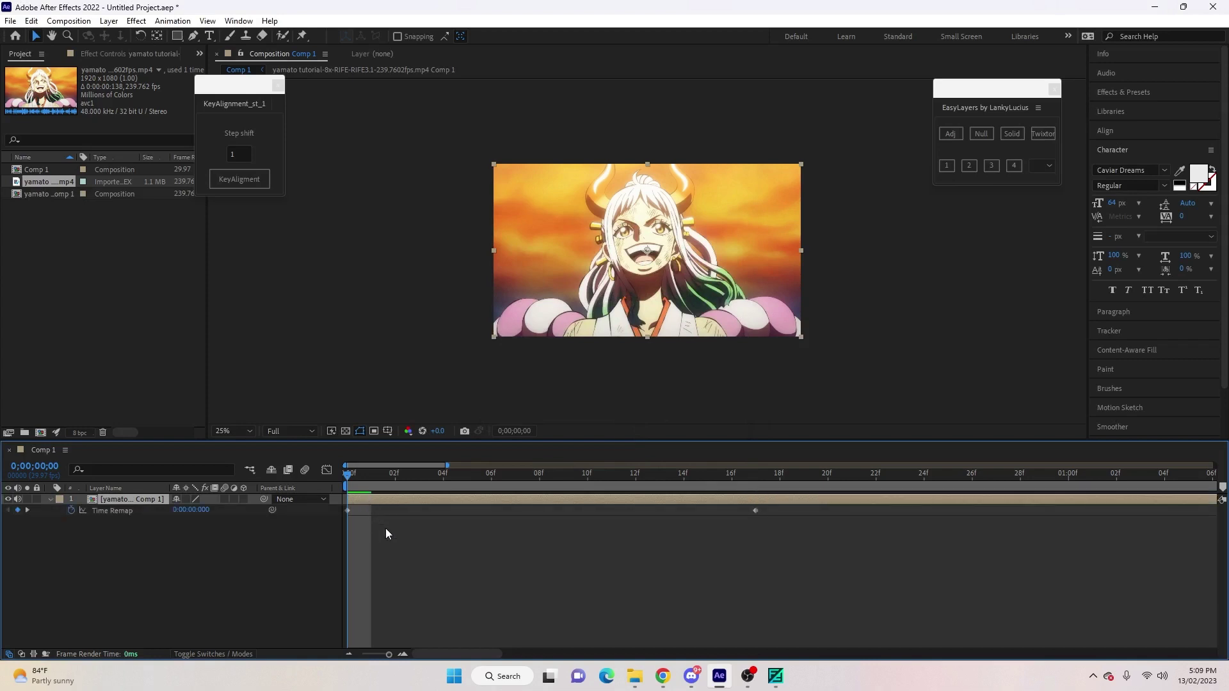
click(349, 654)
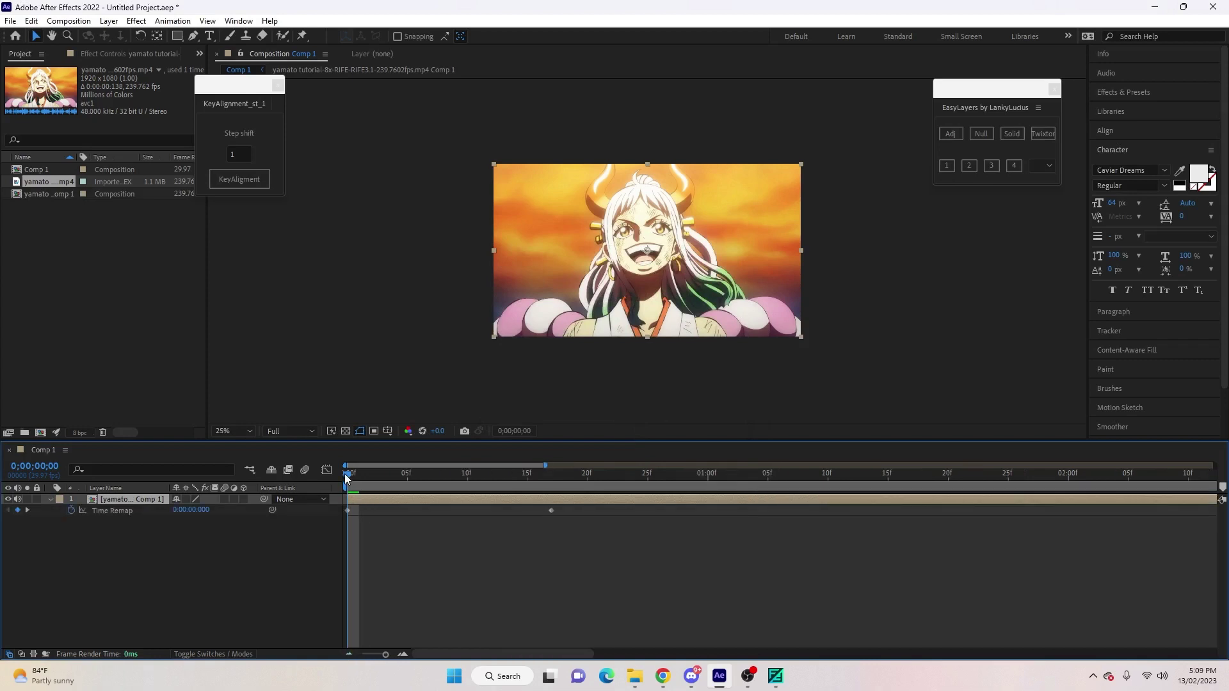
key(space)
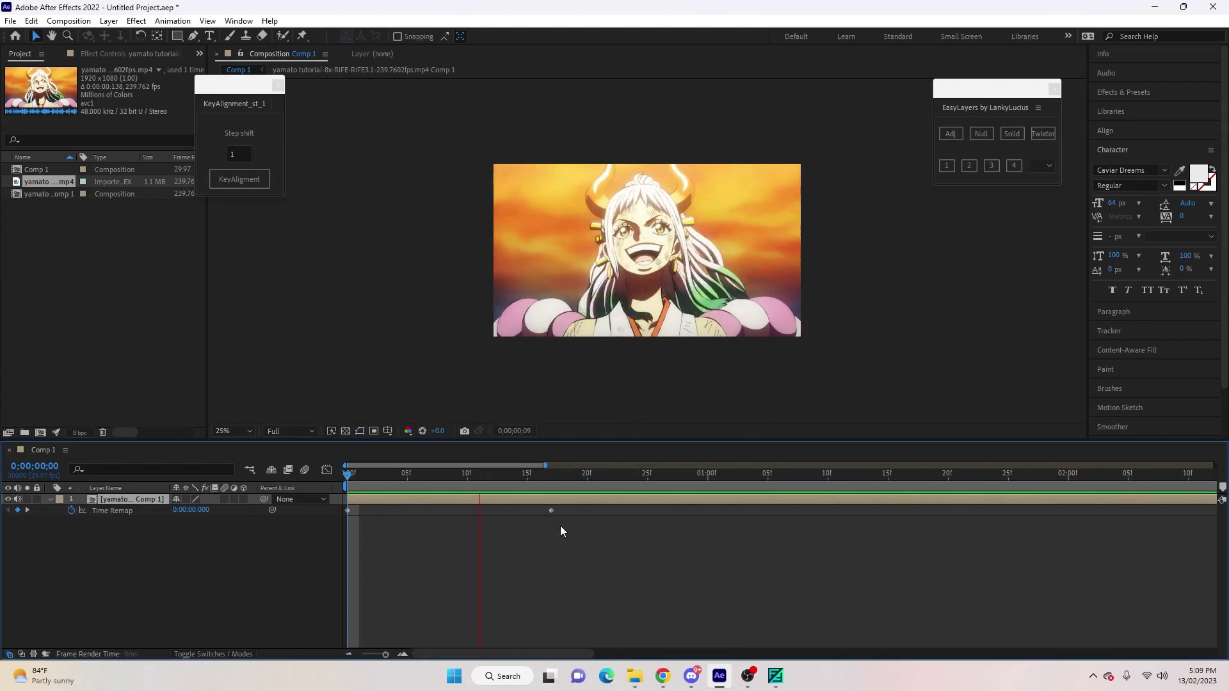
drag(549, 512, 601, 518)
click(600, 480)
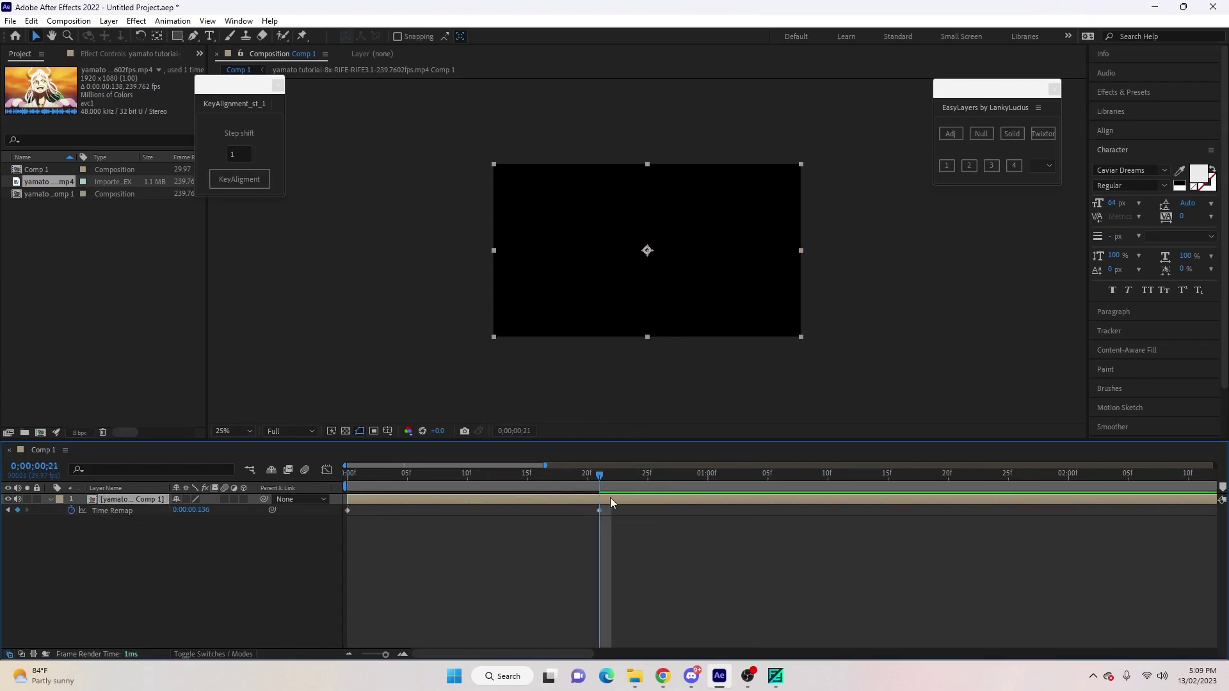
key(alt+bracketright)
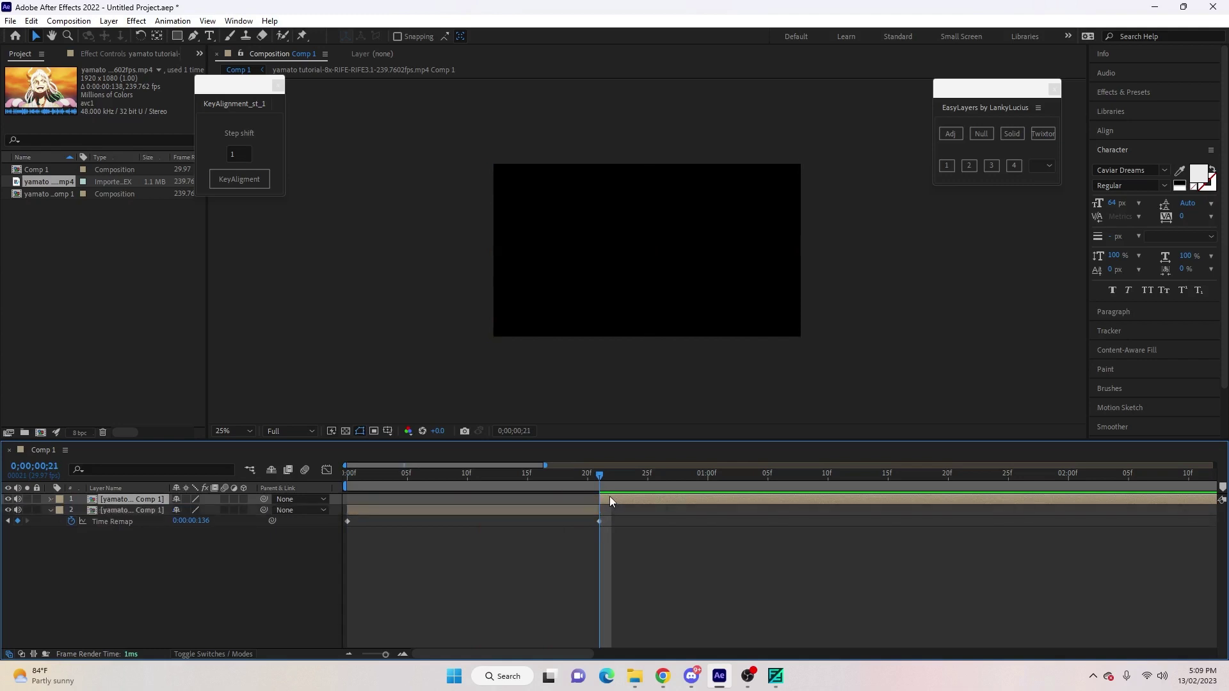
drag(607, 485, 348, 481)
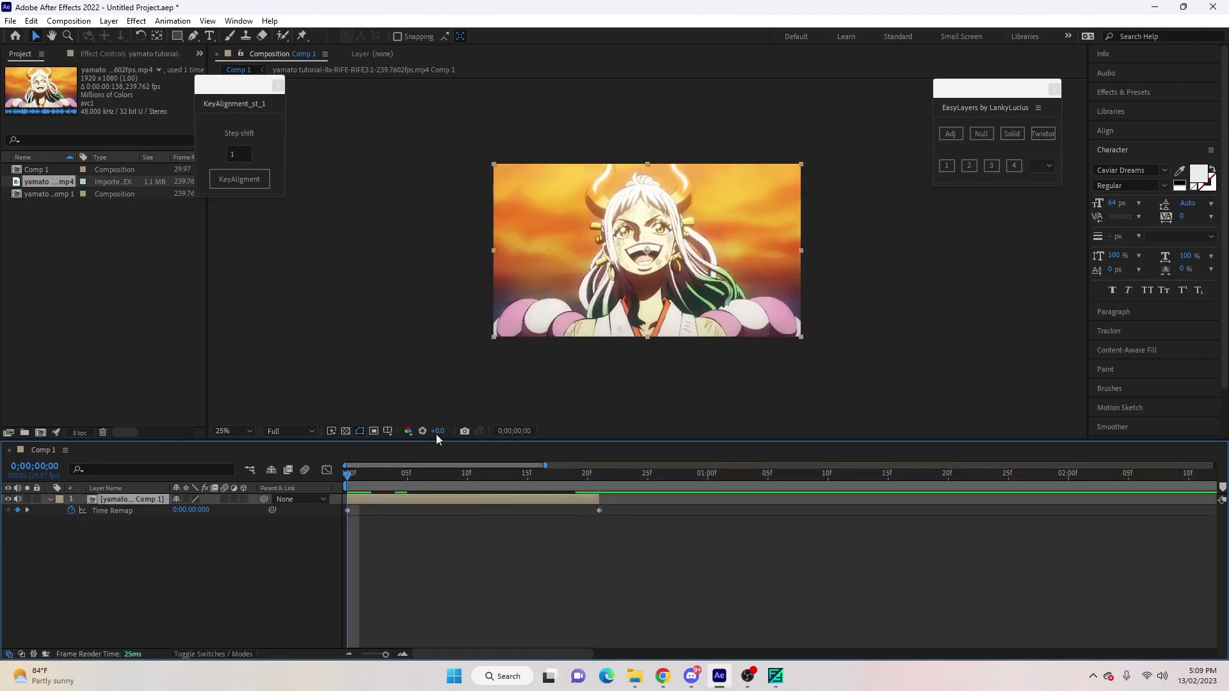
click(1123, 93)
- Apply Twixtor Pro to the precomp, turn off In FPS is Out FPS, and set Input Frame Rate 191.8
text(twixt)
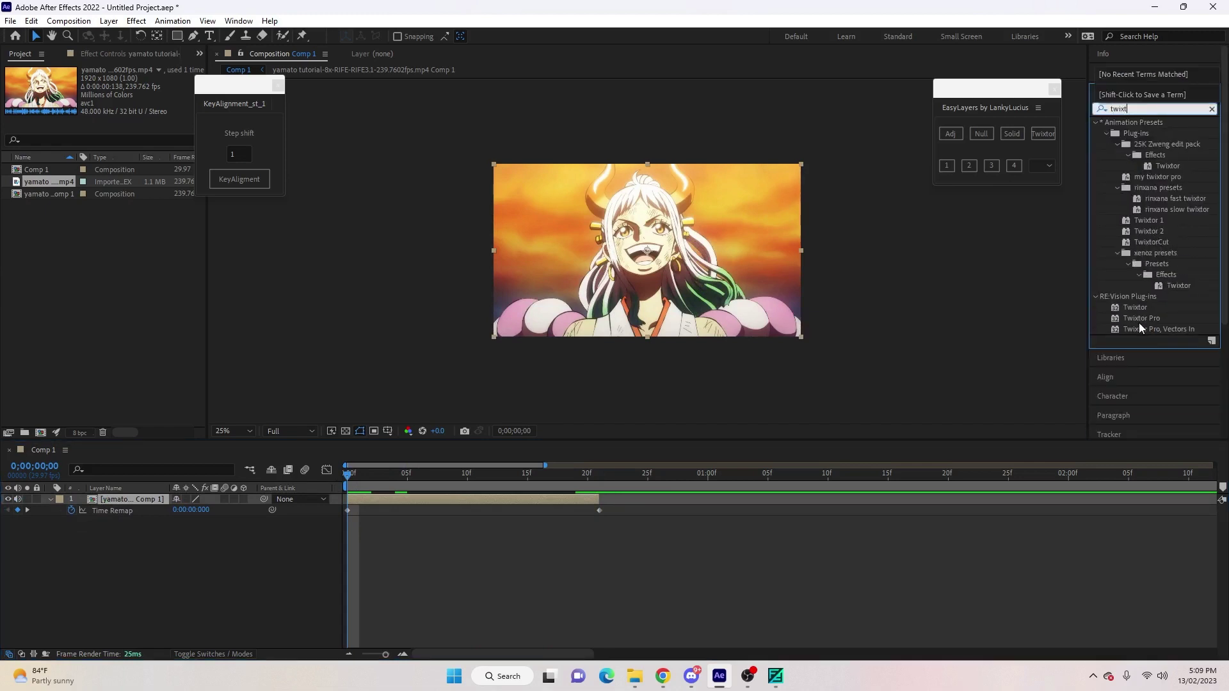
drag(1139, 323, 358, 501)
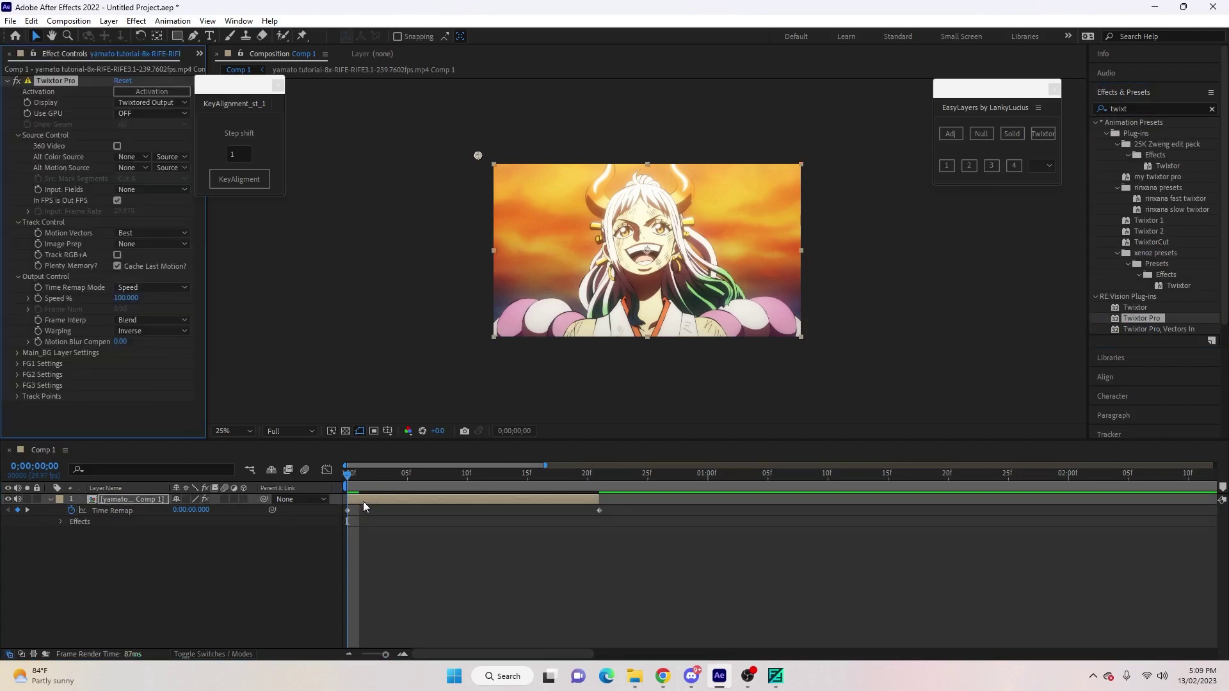
click(117, 201)
text(191.8)
key(Return)
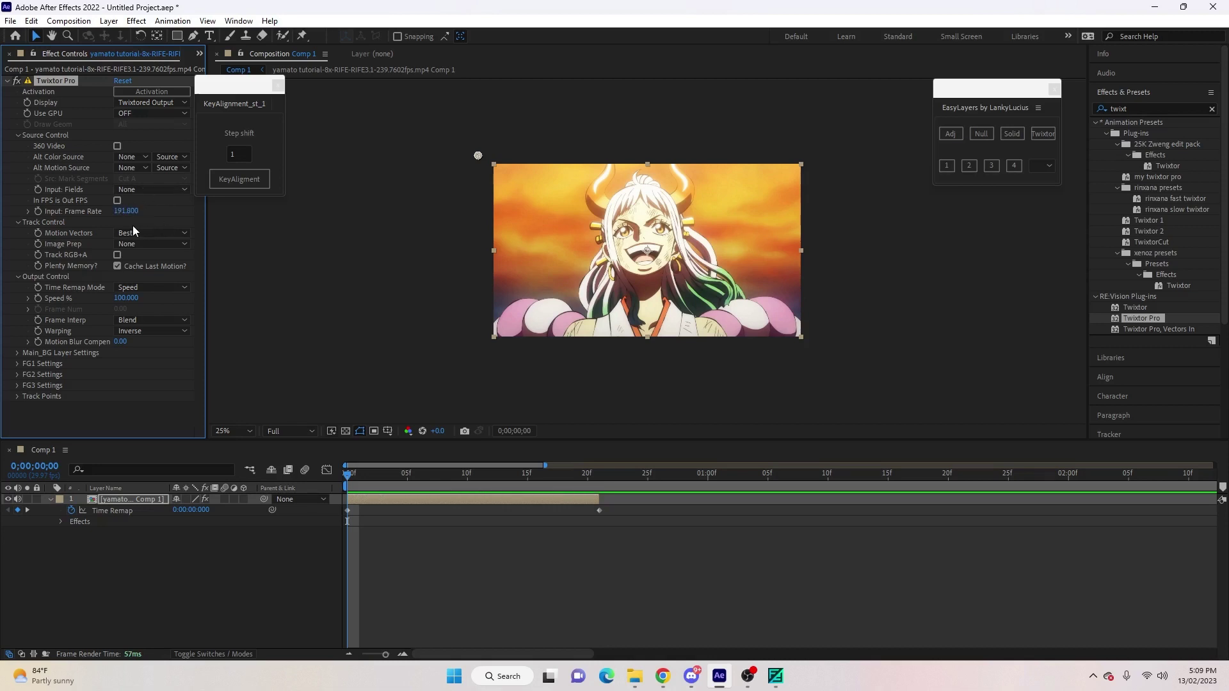
- Set Twixtor to Contrast/Edge Enhance, Frame Number remapping, Motion Weighted Blend and Inverse w/ Smart Blend warping
click(129, 247)
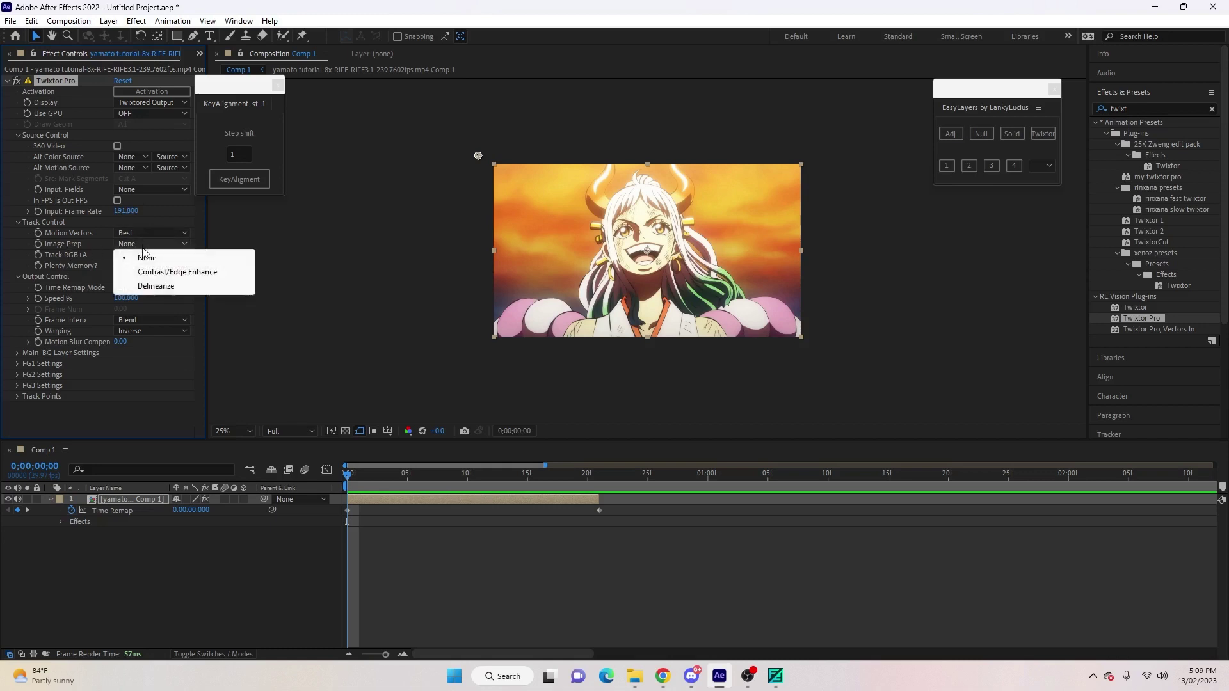
click(152, 270)
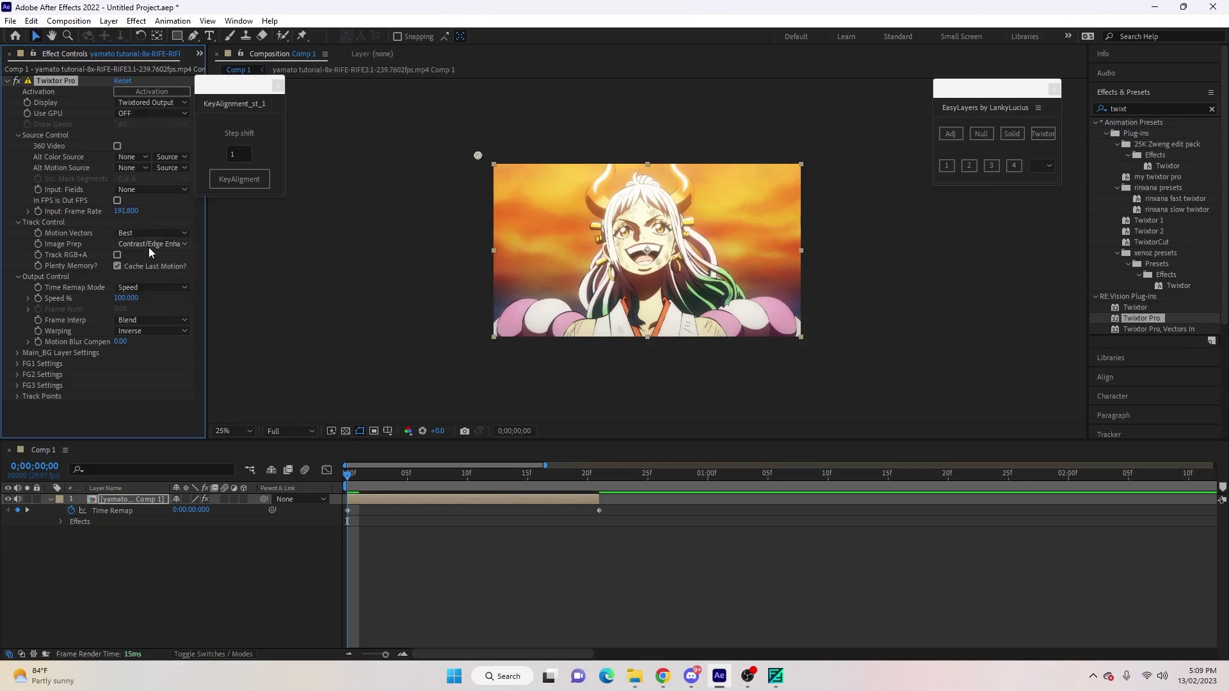
click(144, 287)
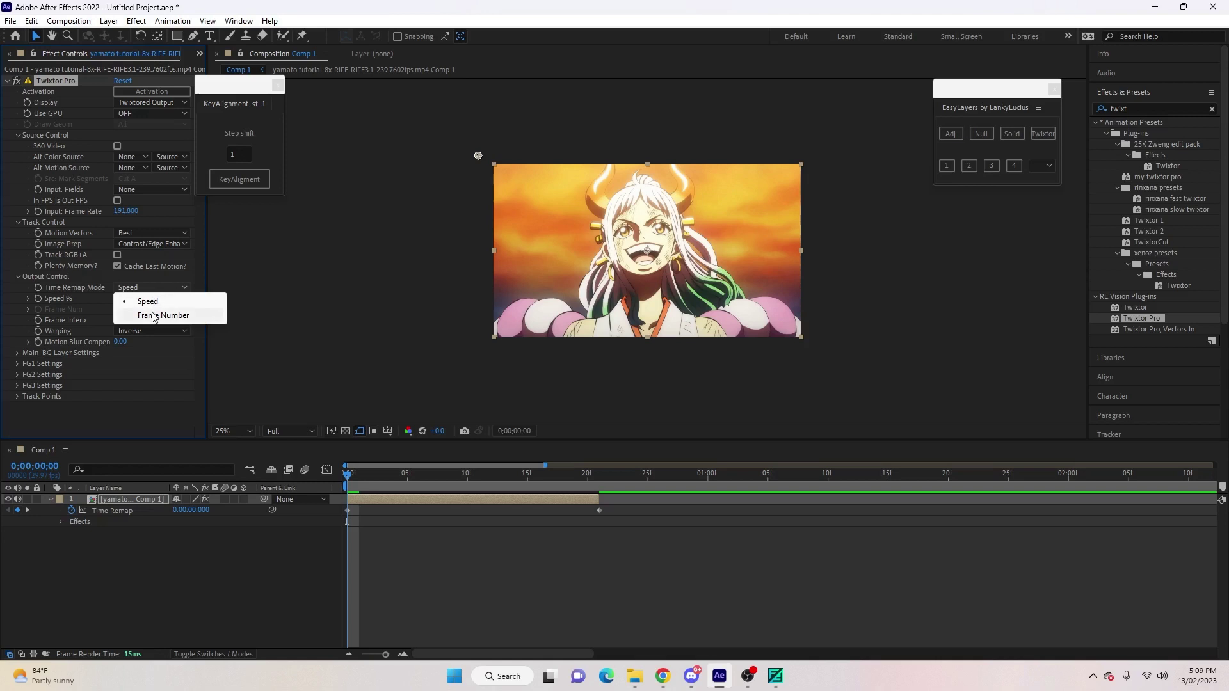
click(153, 316)
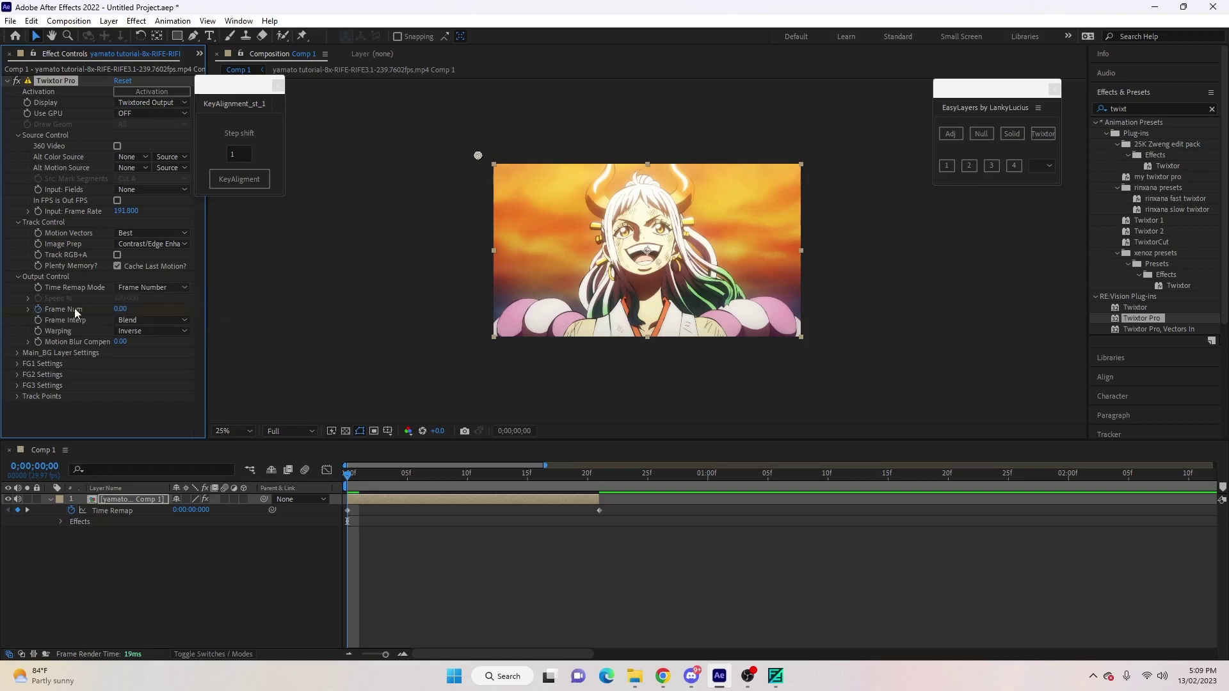
click(142, 318)
click(164, 363)
click(135, 331)
click(152, 362)
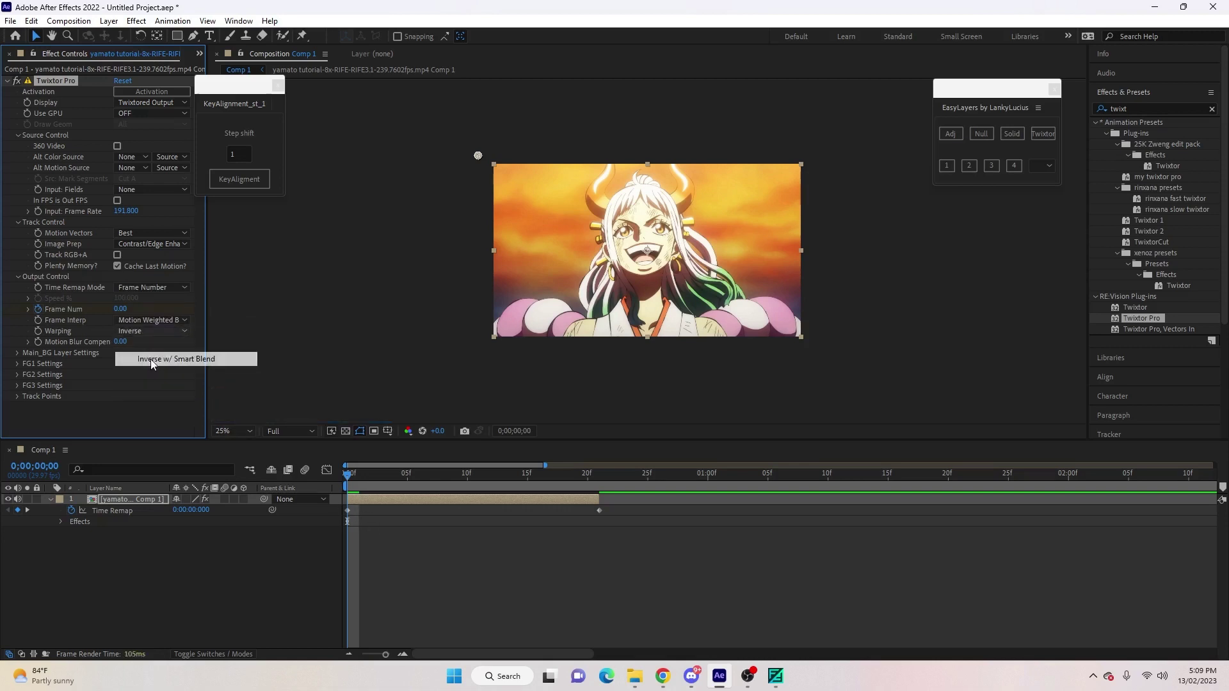
- Jump to the layer's last frame and scrub Frame Num to 15.00
click(363, 503)
key(o)
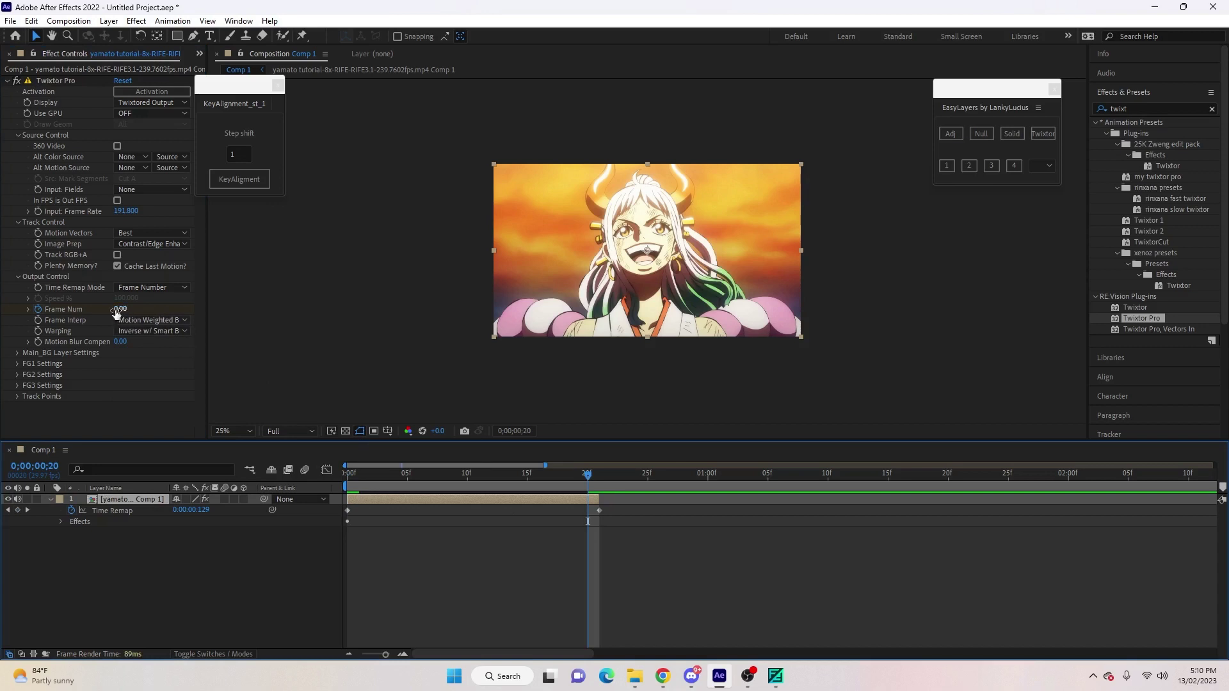
mouse_move(119, 311)
mouse_down()
mouse_move(142, 308)
mouse_move(129, 309)
mouse_up()
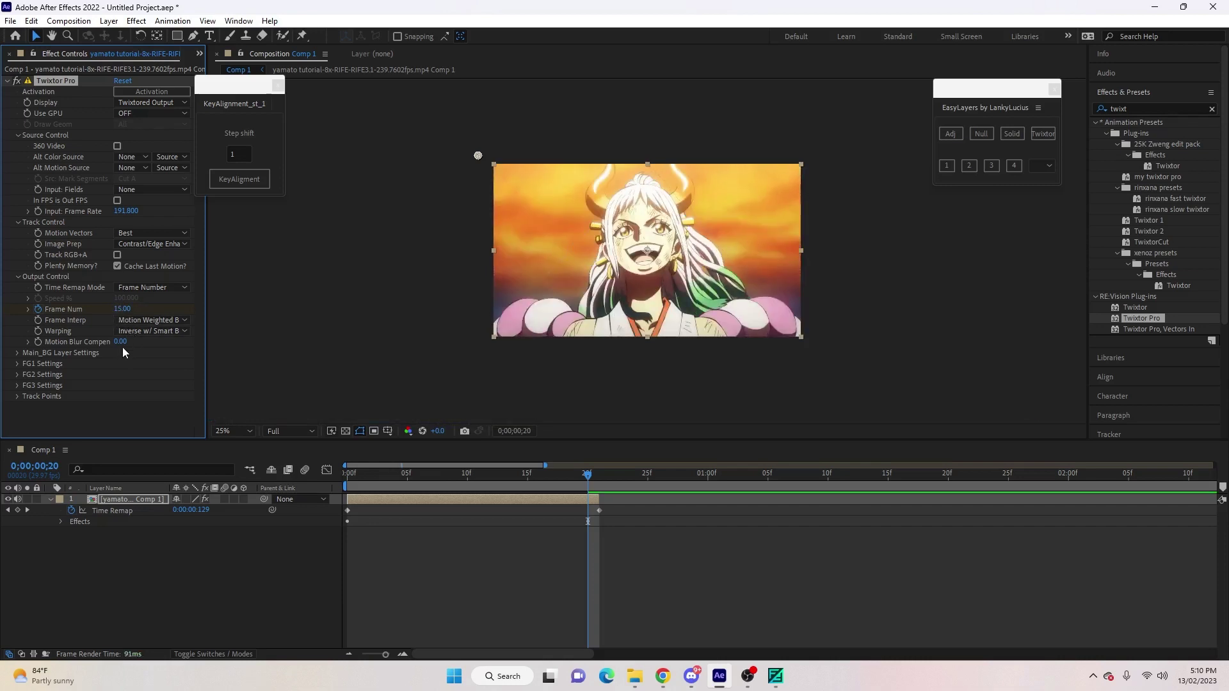
- Try Frame Num values 16, 17, 18, 21, 25 and 22 at the clip's 20-frame end point
click(123, 309)
key(Return)
click(120, 309)
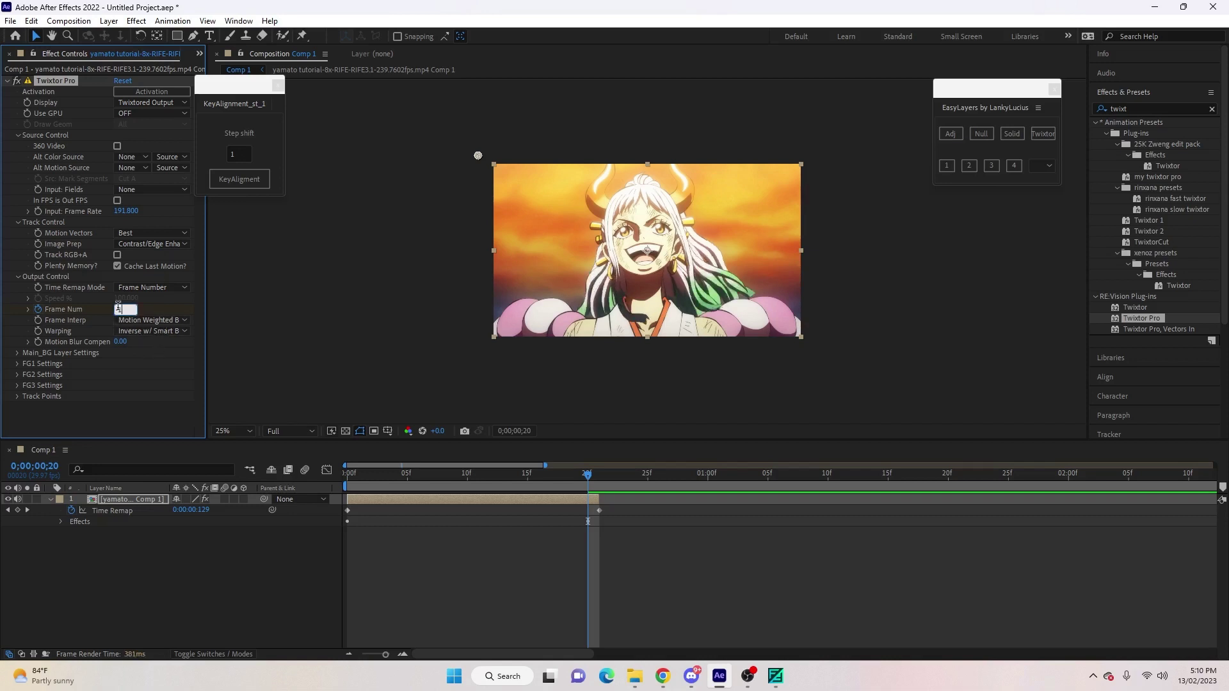
text(17)
key(Return)
click(123, 309)
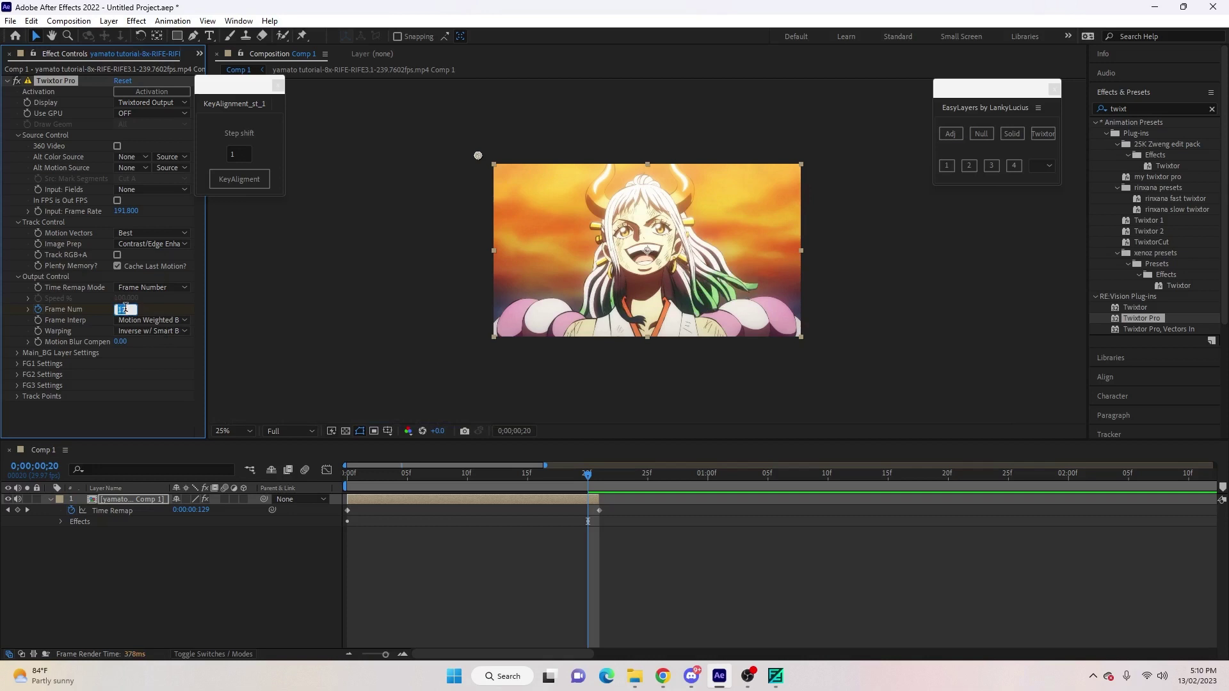
text(18)
key(Return)
click(123, 309)
text(21)
key(Return)
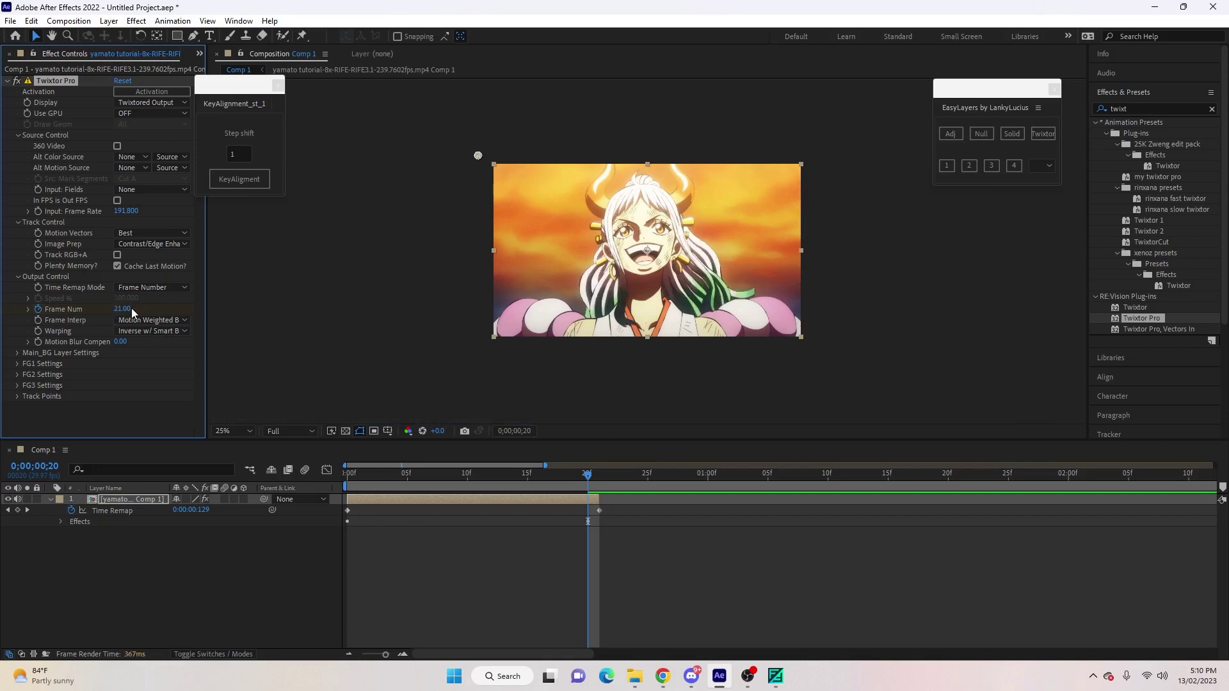
click(128, 310)
text(25)
key(Return)
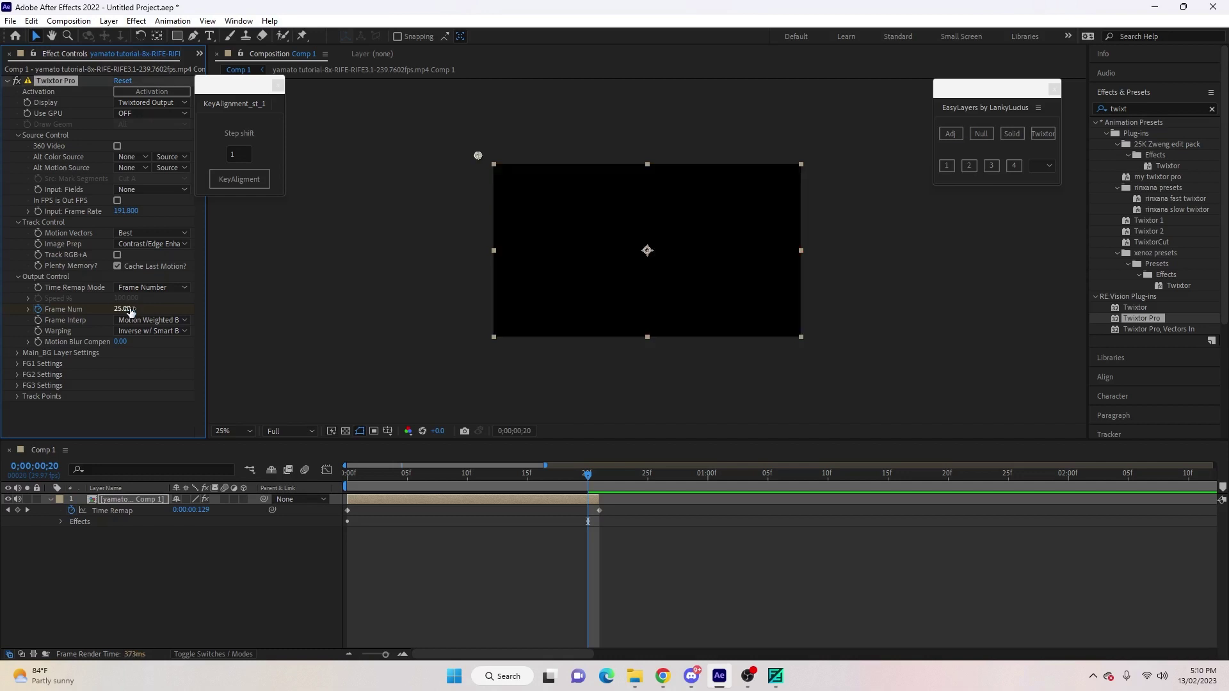
click(127, 309)
text(22)
key(Return)
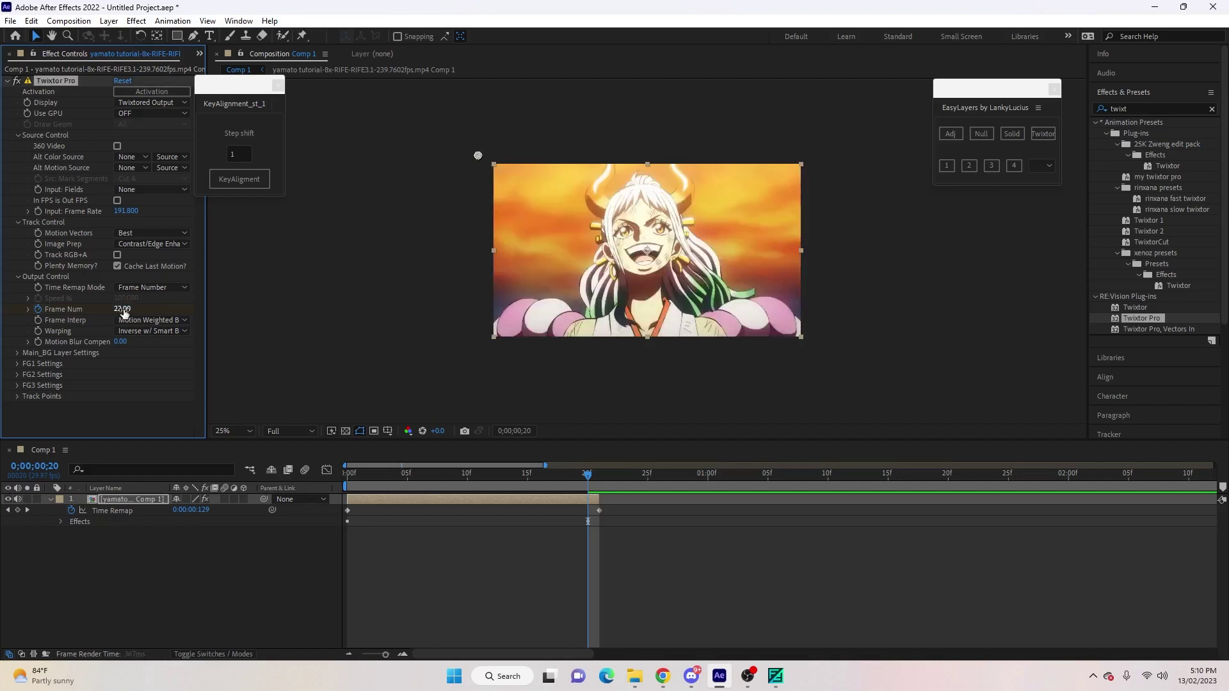
- Compare Frame Num 20, 19 and 21, finally settling on 20
click(122, 309)
text(20)
key(Return)
click(126, 310)
text(19)
key(Return)
click(123, 310)
text(20)
key(Return)
click(126, 309)
text(21)
key(Return)
click(123, 309)
text(20)
key(Return)
- Reveal both Frame Num keyframes and apply Easy Ease to them
key(u)
key(u)
drag(602, 527, 339, 544)
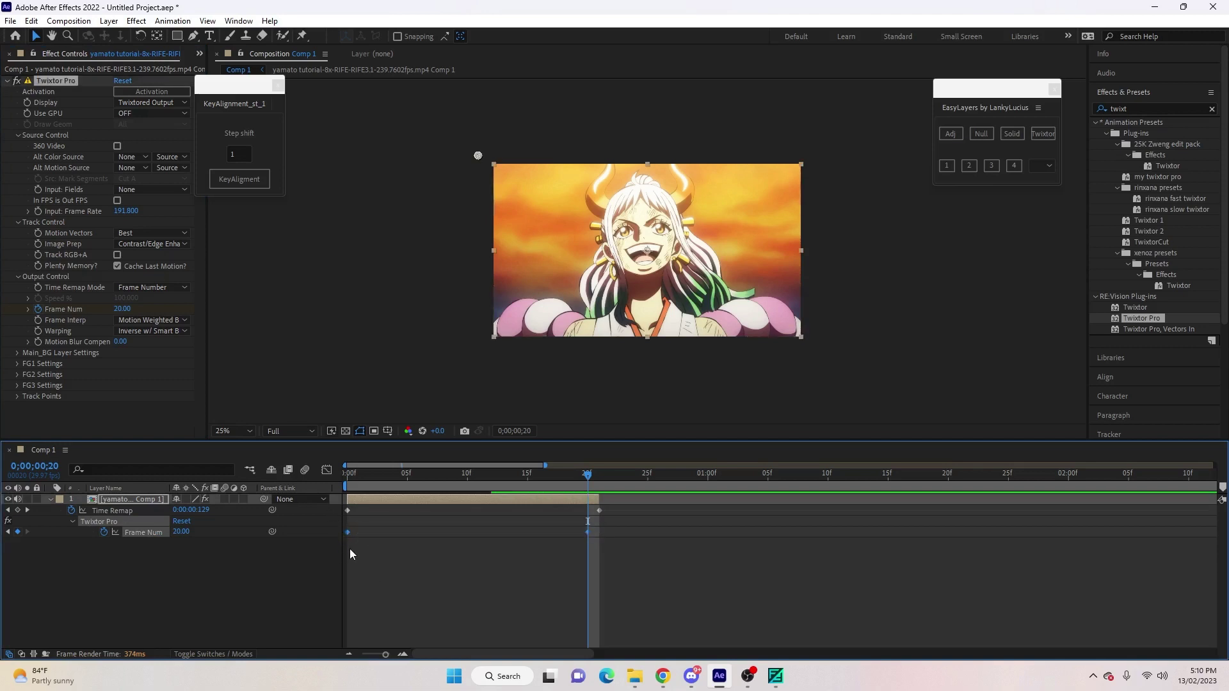
key(F9)
- Curve the Frame Num graph to rise steeply after frame 0 and ease gradually into frame 20
click(326, 470)
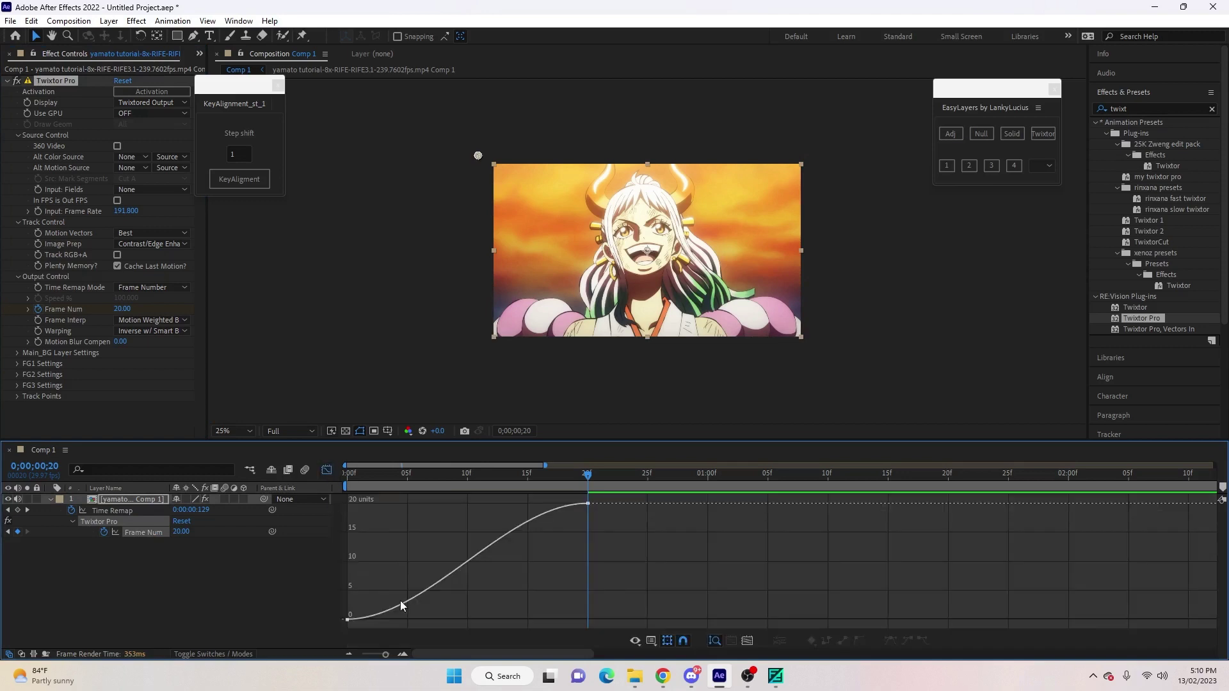
click(349, 619)
drag(427, 619, 370, 526)
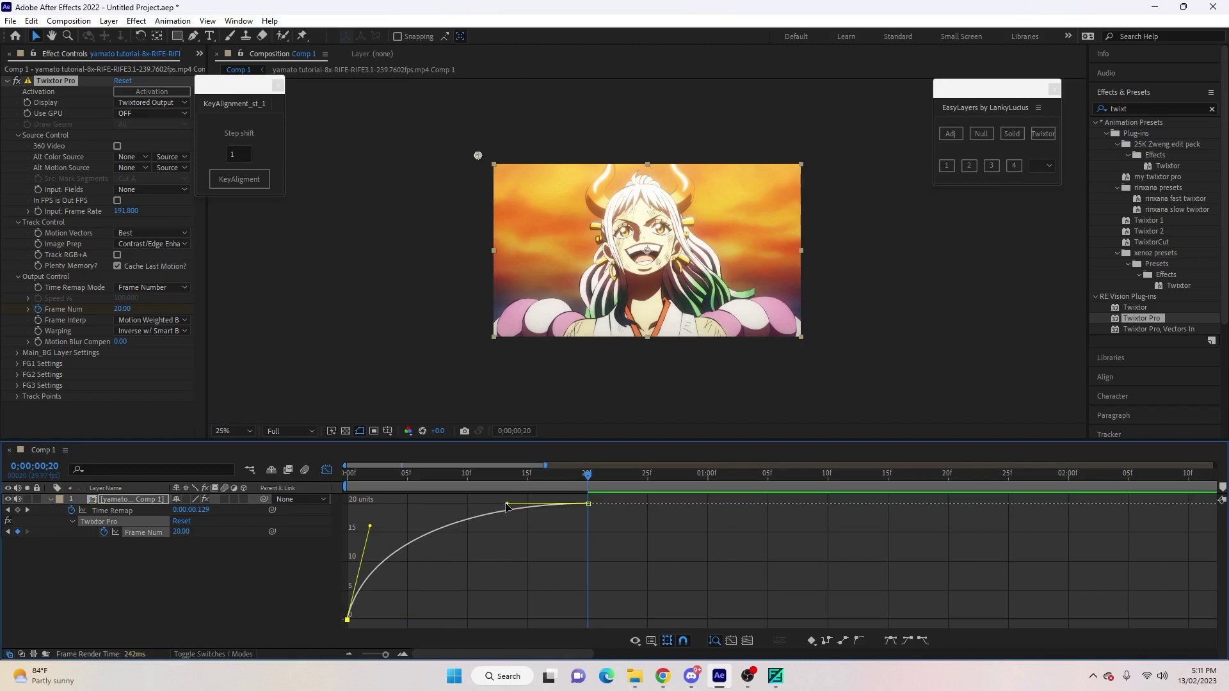
drag(507, 504, 486, 525)
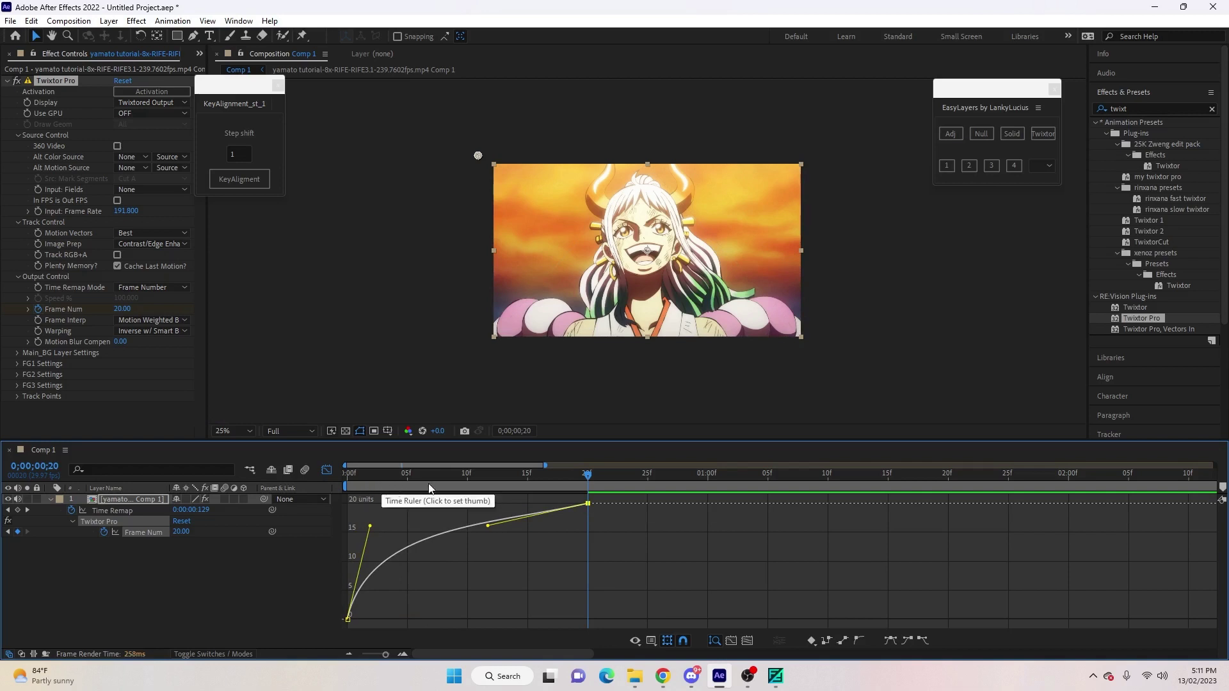
drag(583, 481, 337, 509)
click(312, 431)
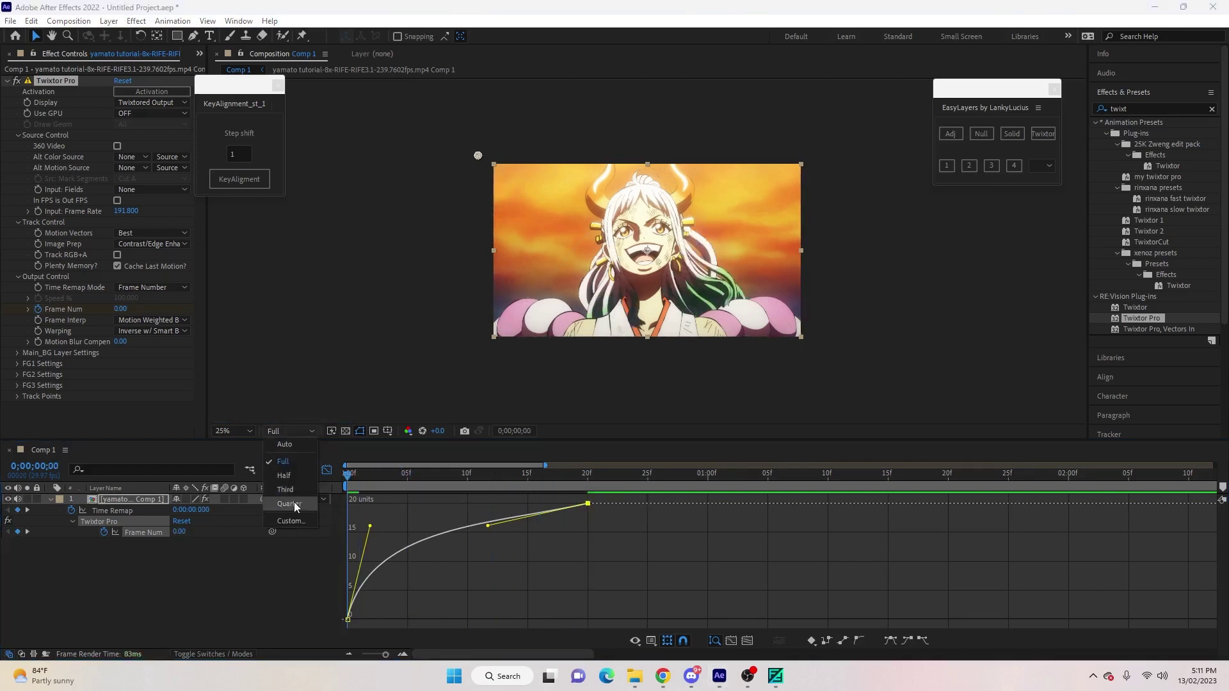
- Set the preview resolution to Quarter and scrub through the slowed clip
click(289, 504)
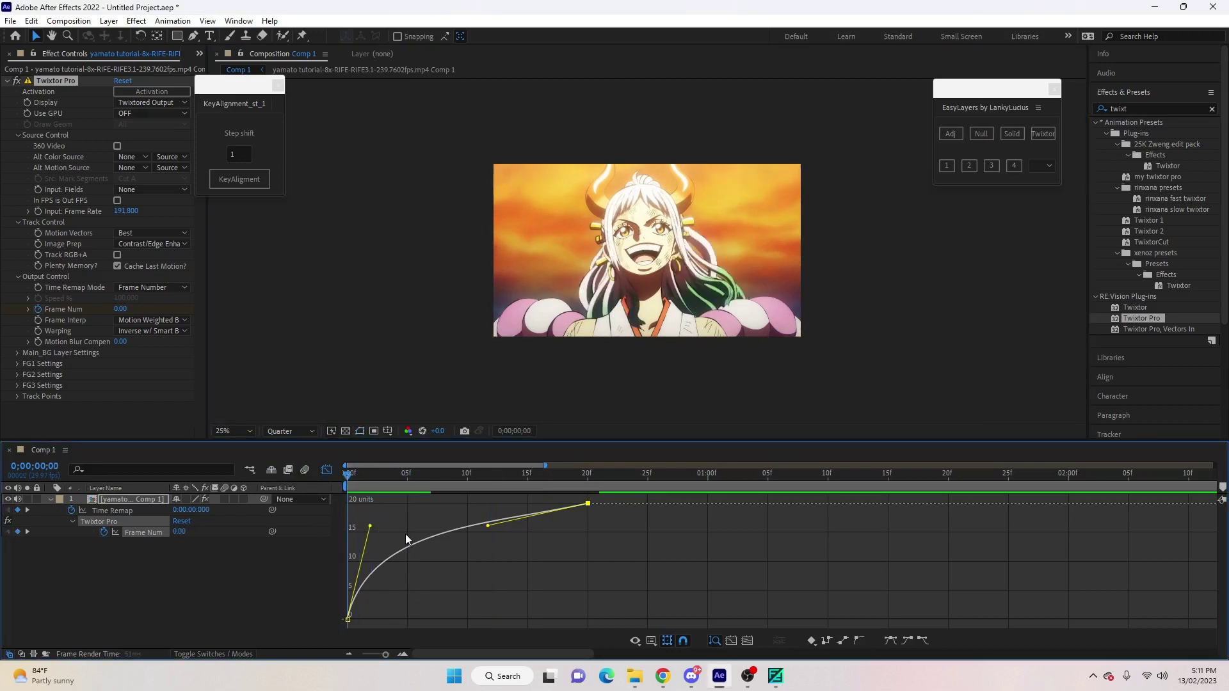
drag(345, 475, 598, 535)
click(326, 470)
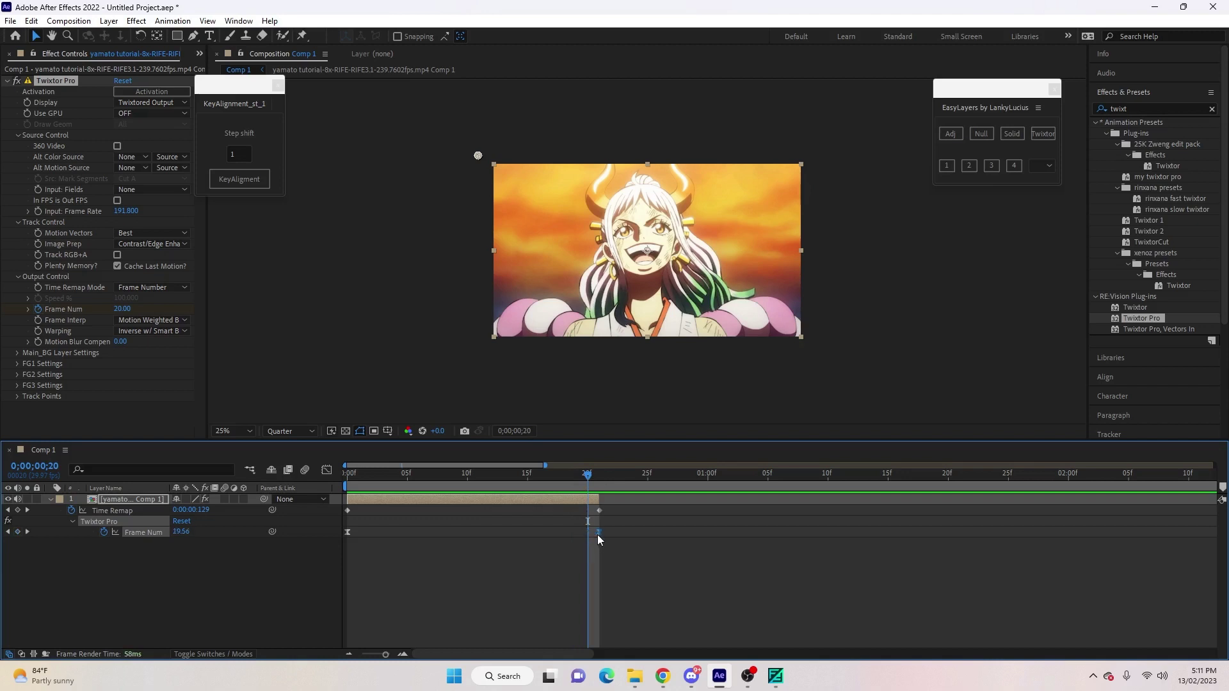
- Shift the last Frame Num keyframe one frame later and preview the clip from the start
mouse_move(585, 475)
mouse_down()
mouse_move(575, 475)
mouse_move(586, 484)
mouse_up()
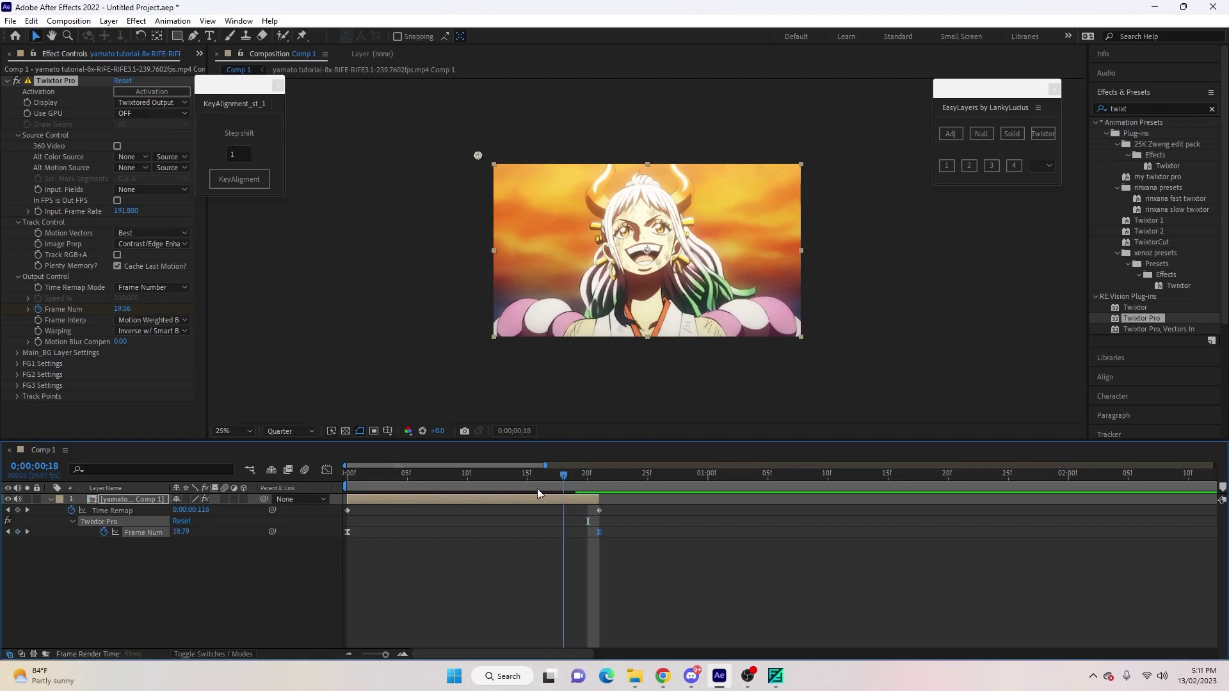
key(Home)
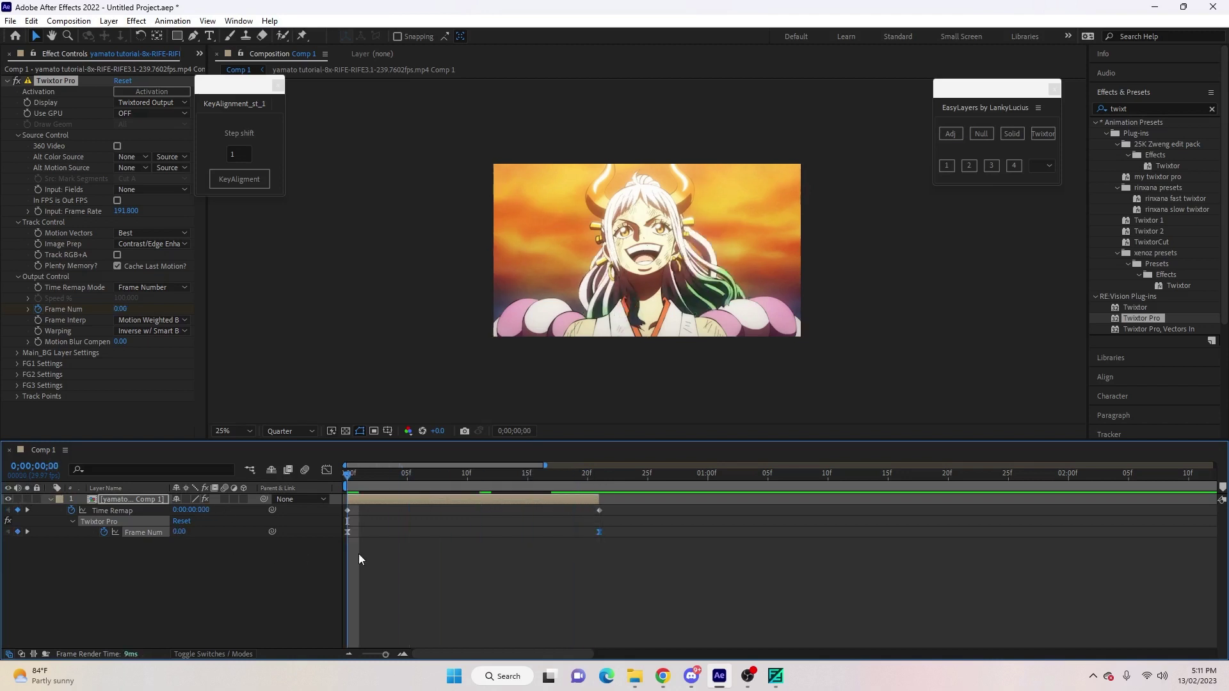
key(space)
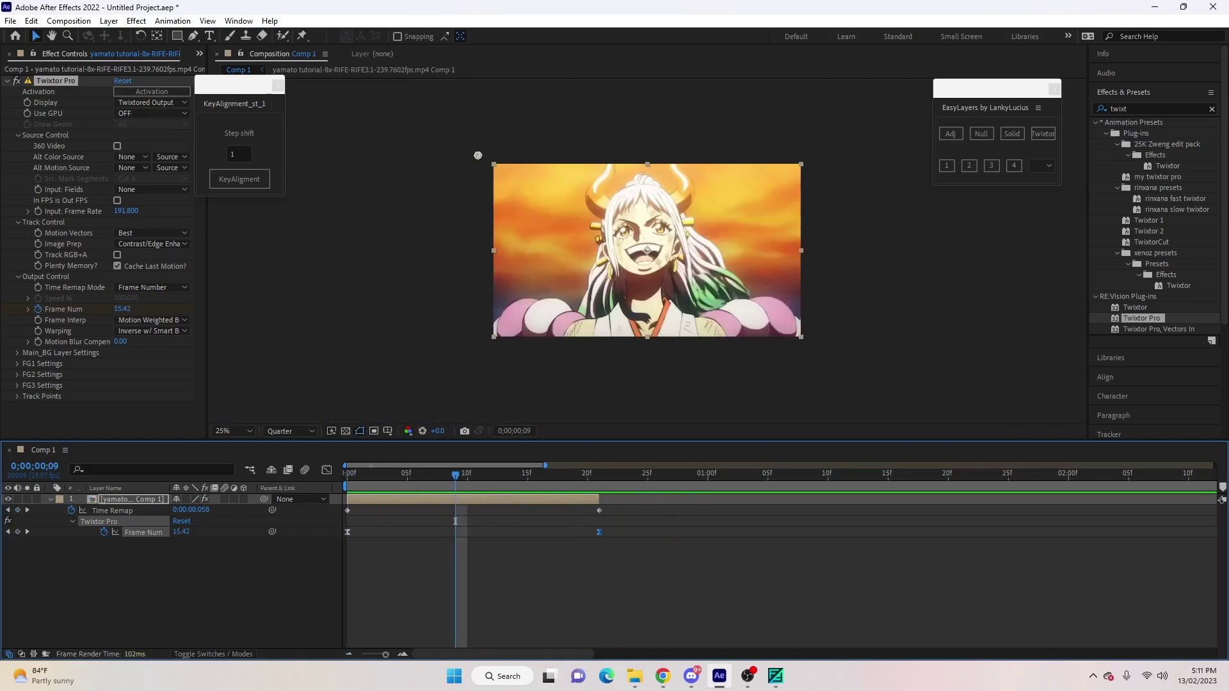
click(477, 498)
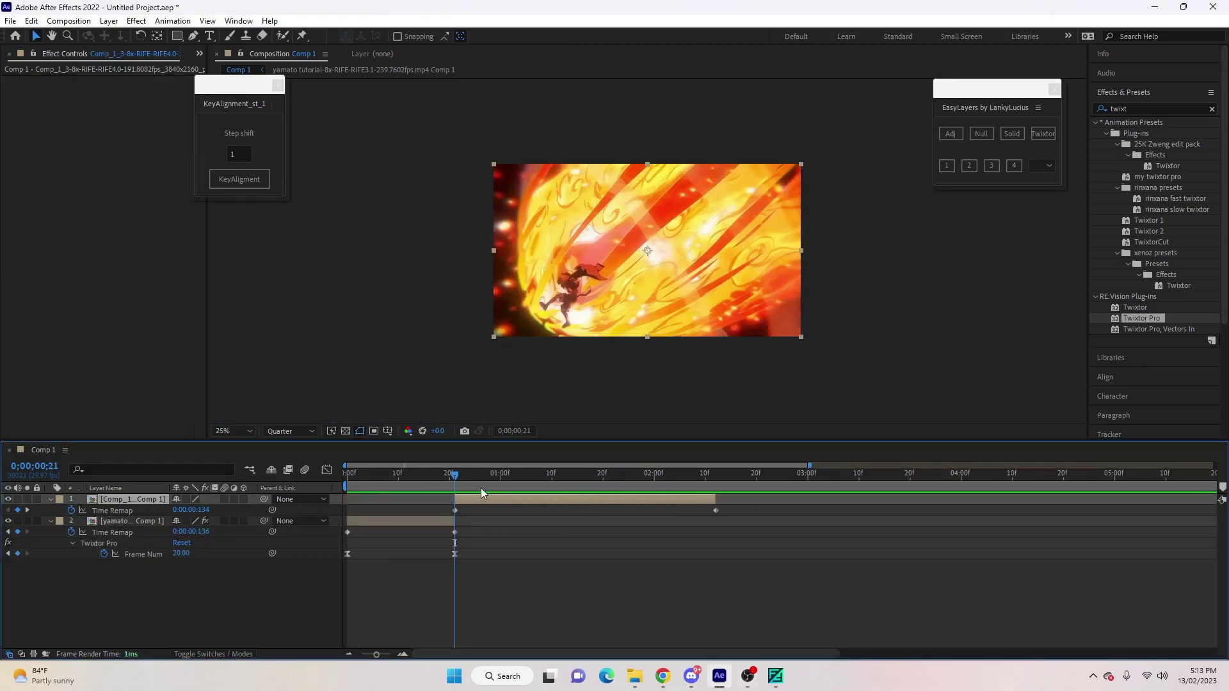
- Apply Twixtor Pro to the fire clip with In FPS is Out FPS off and input 191.8 fps
drag(493, 502, 470, 504)
key(ctrl+alt+shift+e)
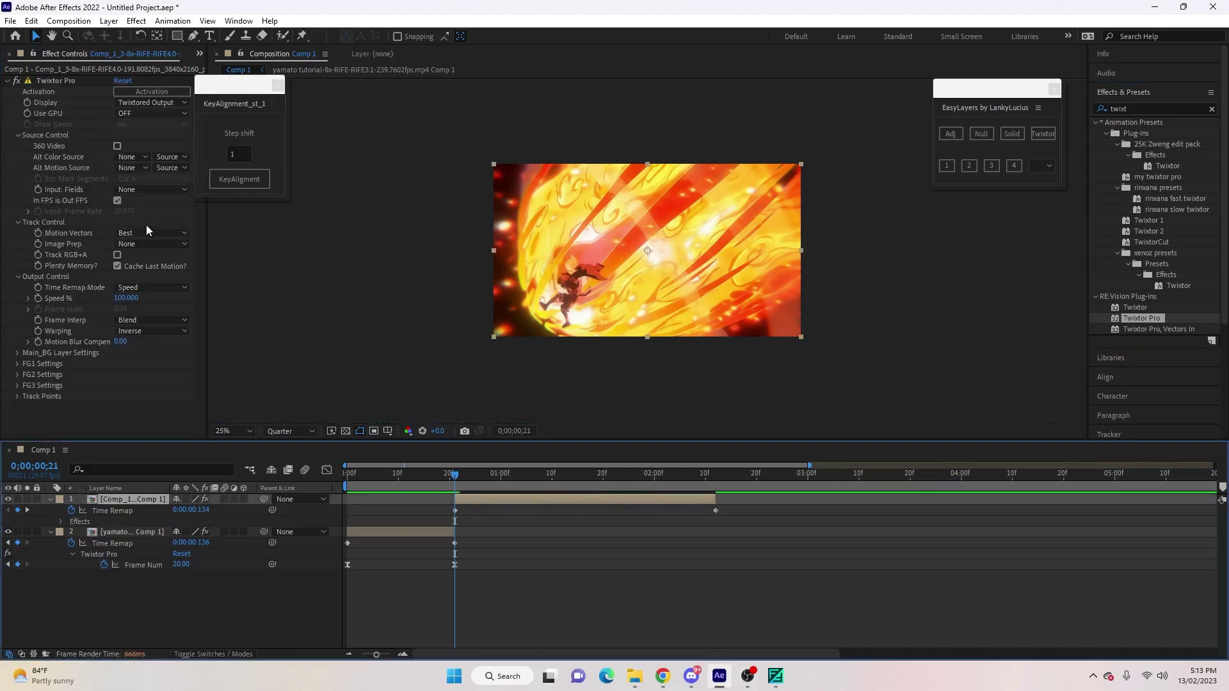
click(117, 201)
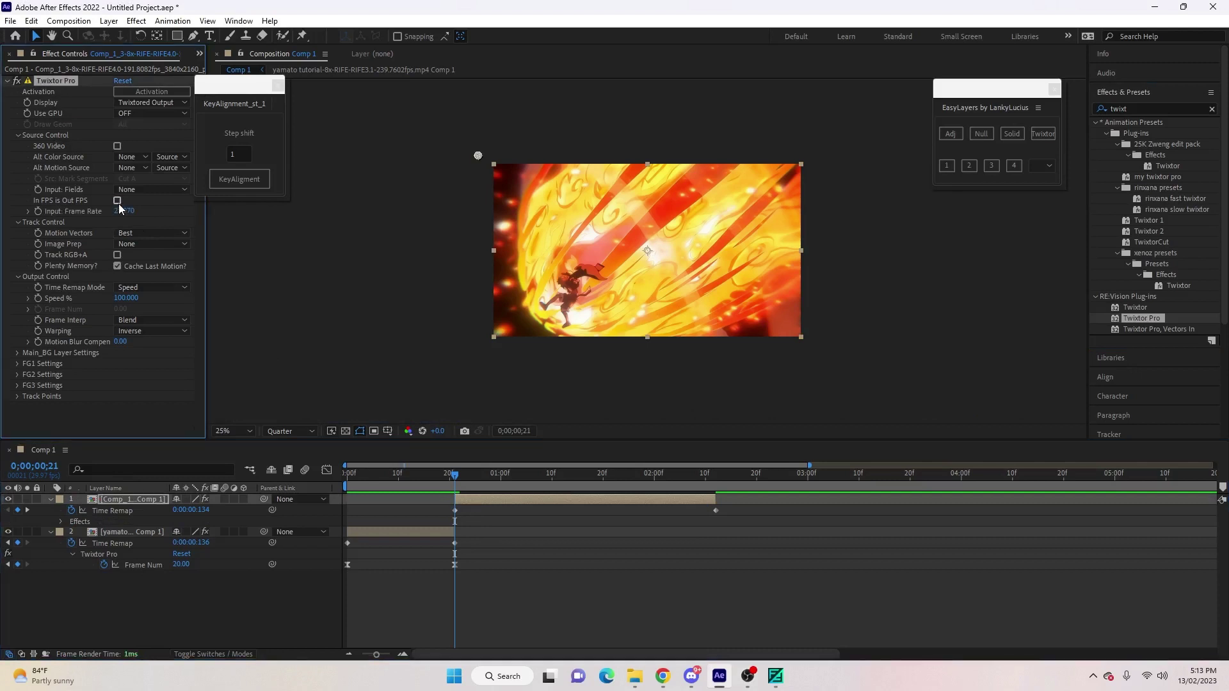
click(124, 211)
text(191.8)
key(Return)
- Set Contrast/Edge Enhance image prep, Frame Number remapping, Motion Weighted Blend and Inverse w/ Smart Blend warping
click(136, 244)
click(153, 258)
click(146, 288)
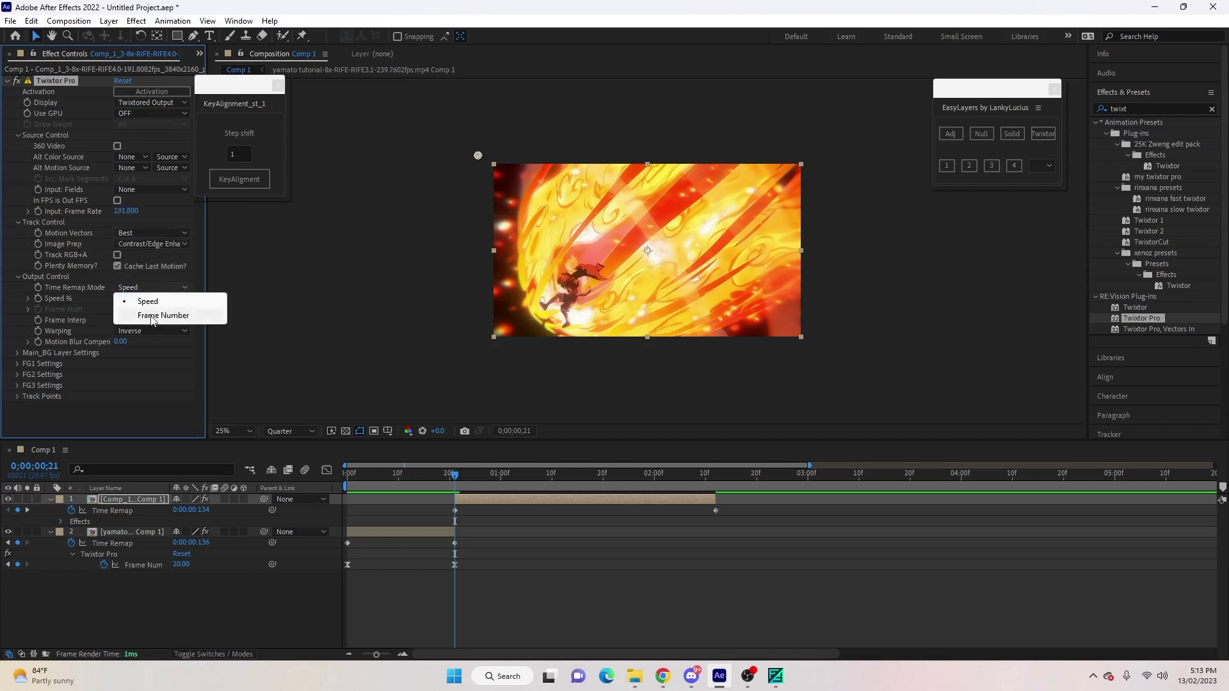
click(153, 315)
click(151, 320)
click(156, 365)
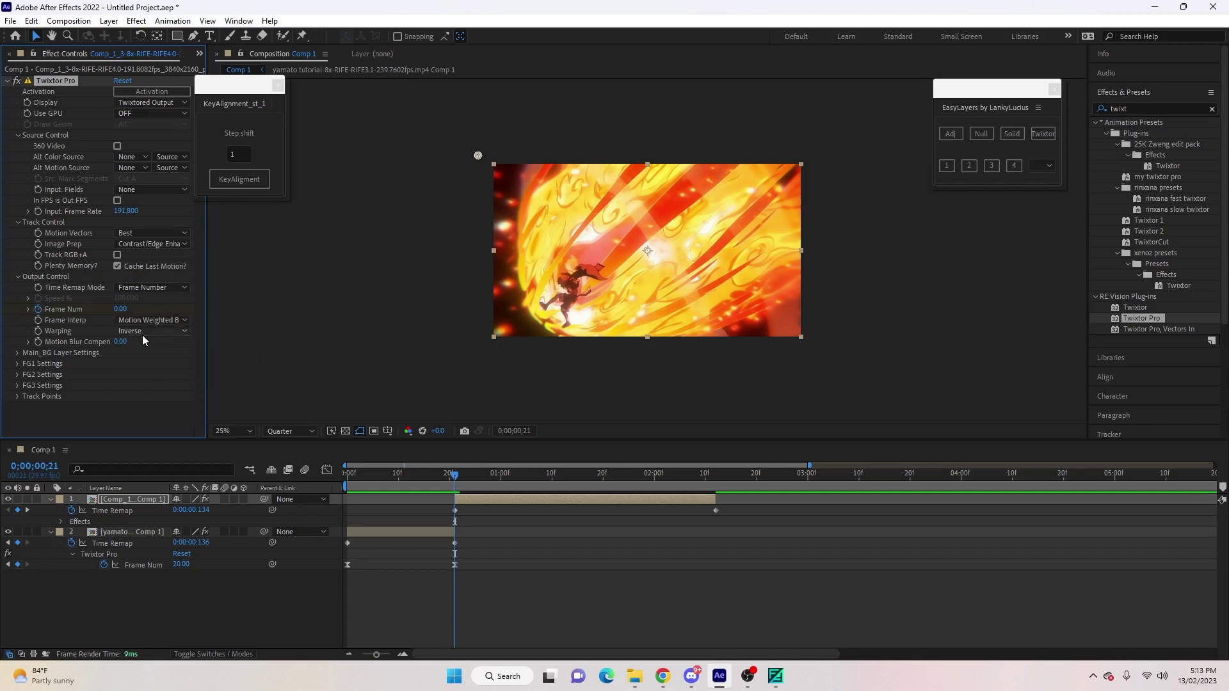
click(148, 331)
click(147, 387)
- At the clip's last frame, test Frame Num 40 and 41, settling on a keyframed 43
key(o)
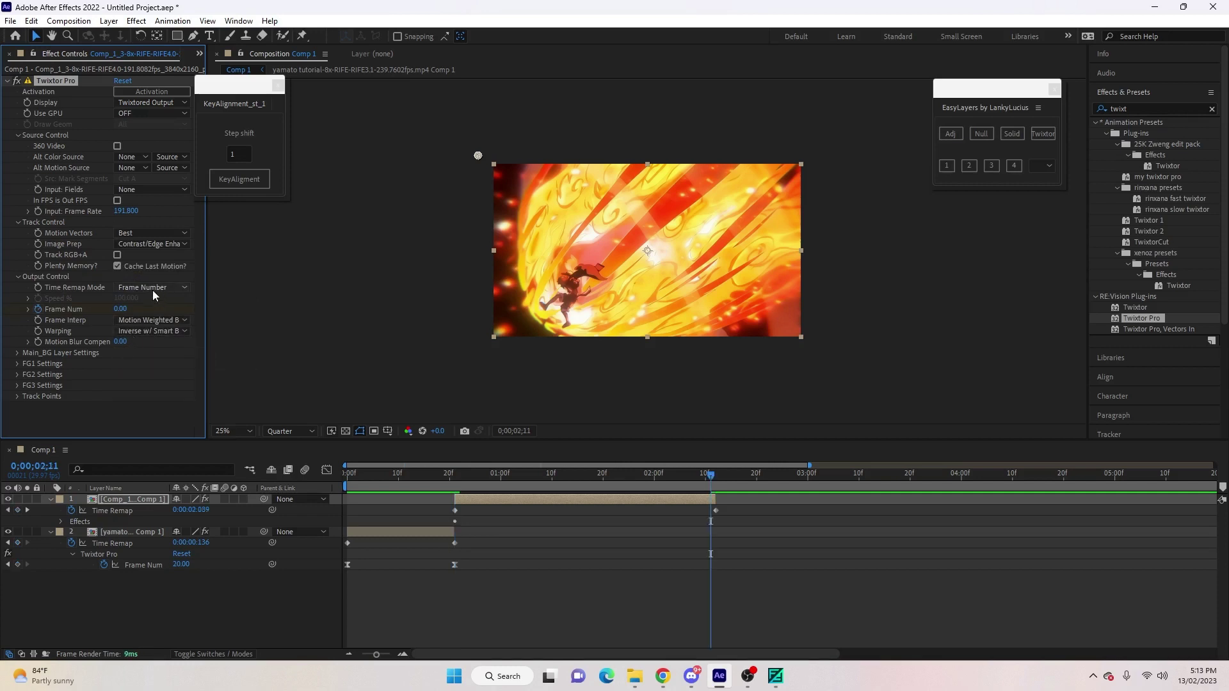
click(121, 308)
text(40)
key(Return)
mouse_move(150, 313)
mouse_down()
mouse_move(161, 316)
mouse_move(152, 318)
mouse_up()
click(122, 309)
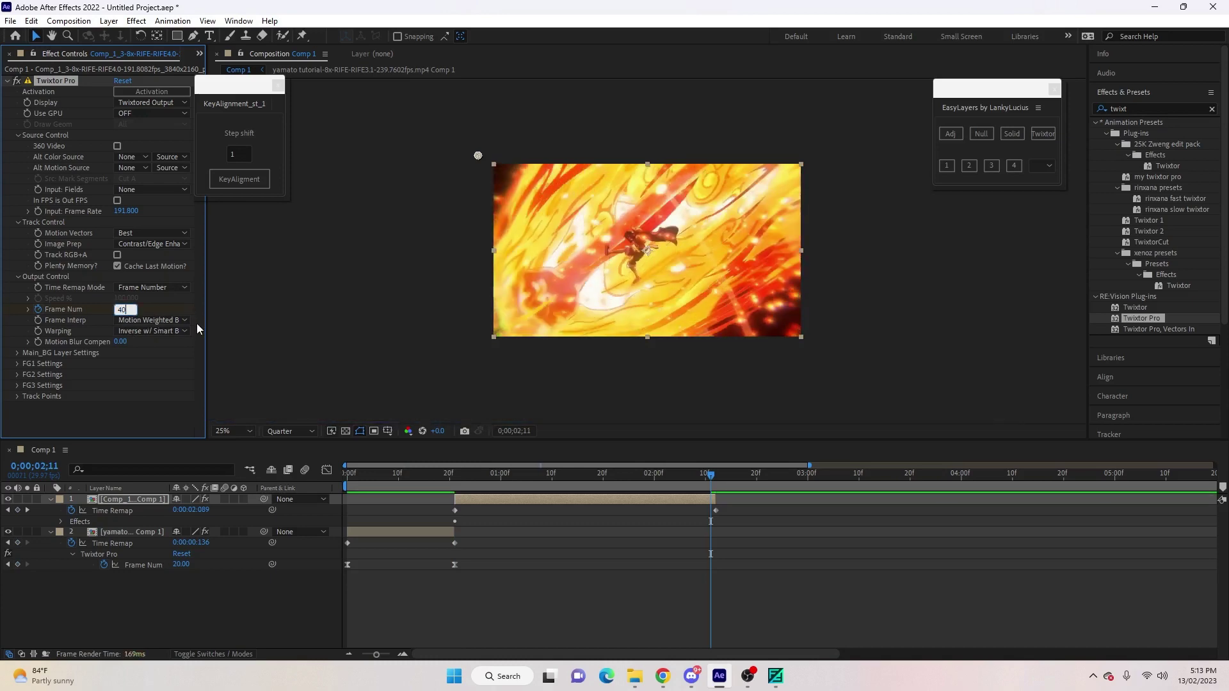
text(41)
key(Return)
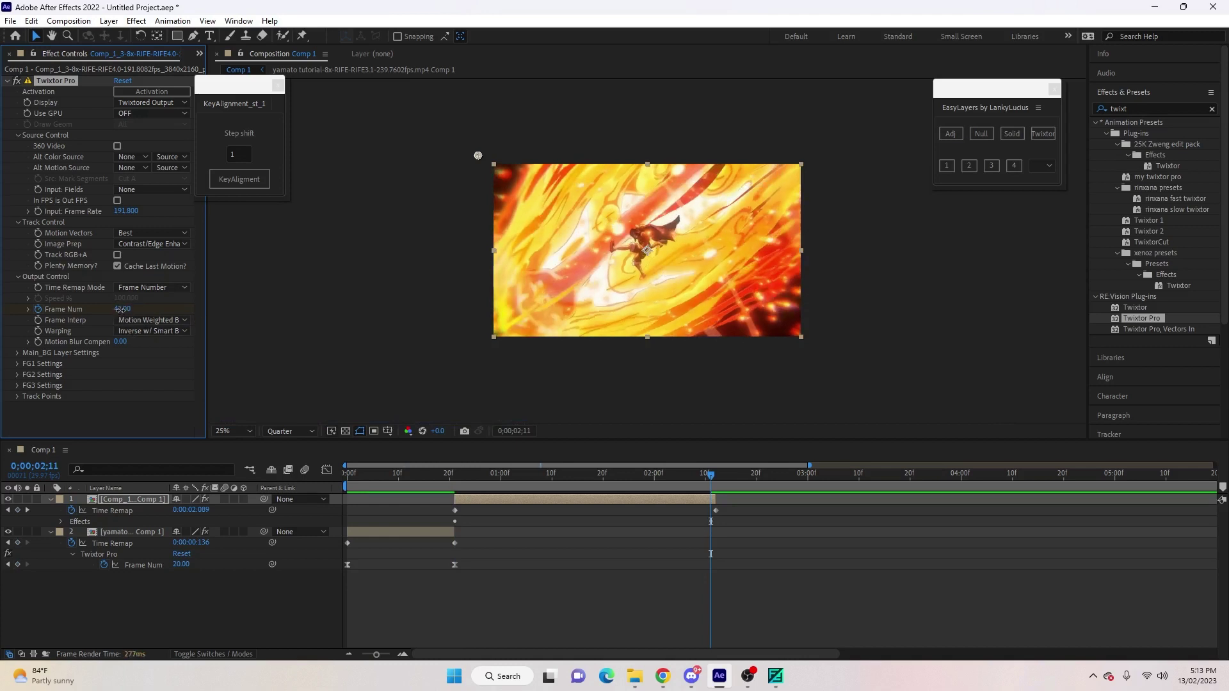
drag(121, 309, 122, 313)
key(u)
key(u)
drag(418, 574, 721, 600)
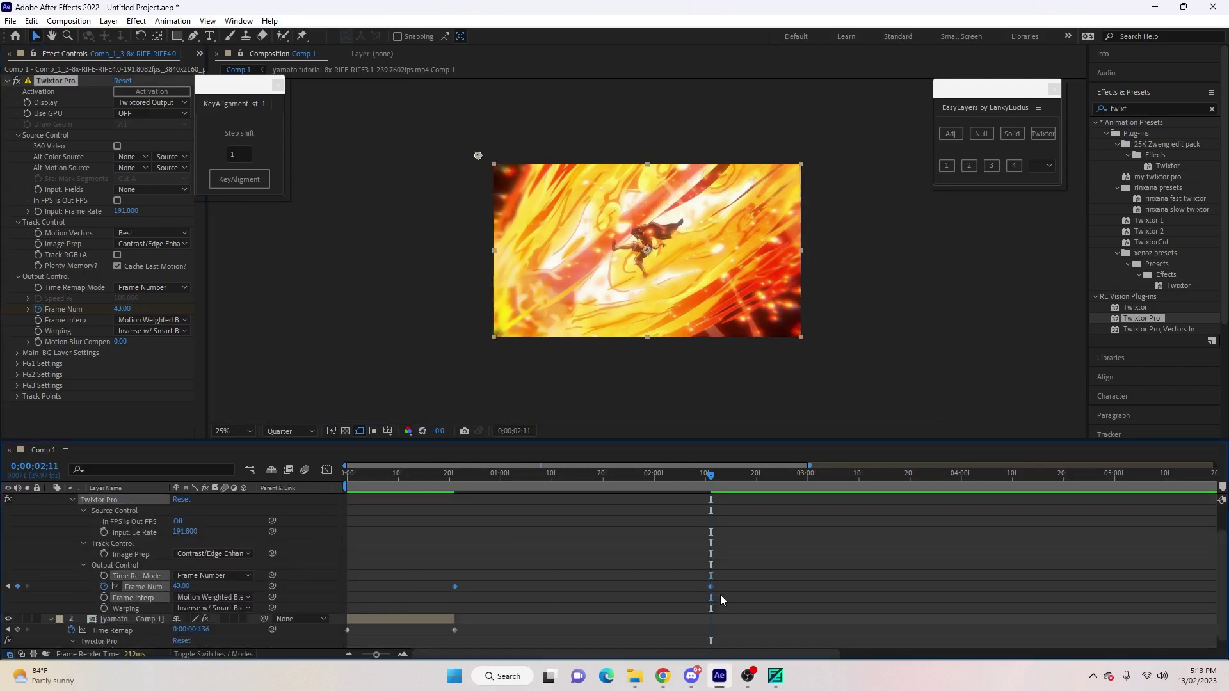
- Bend the fire clip's Frame Num curve into an S: quick rise, long flat middle, steep climb to 43
click(327, 470)
drag(488, 619, 457, 519)
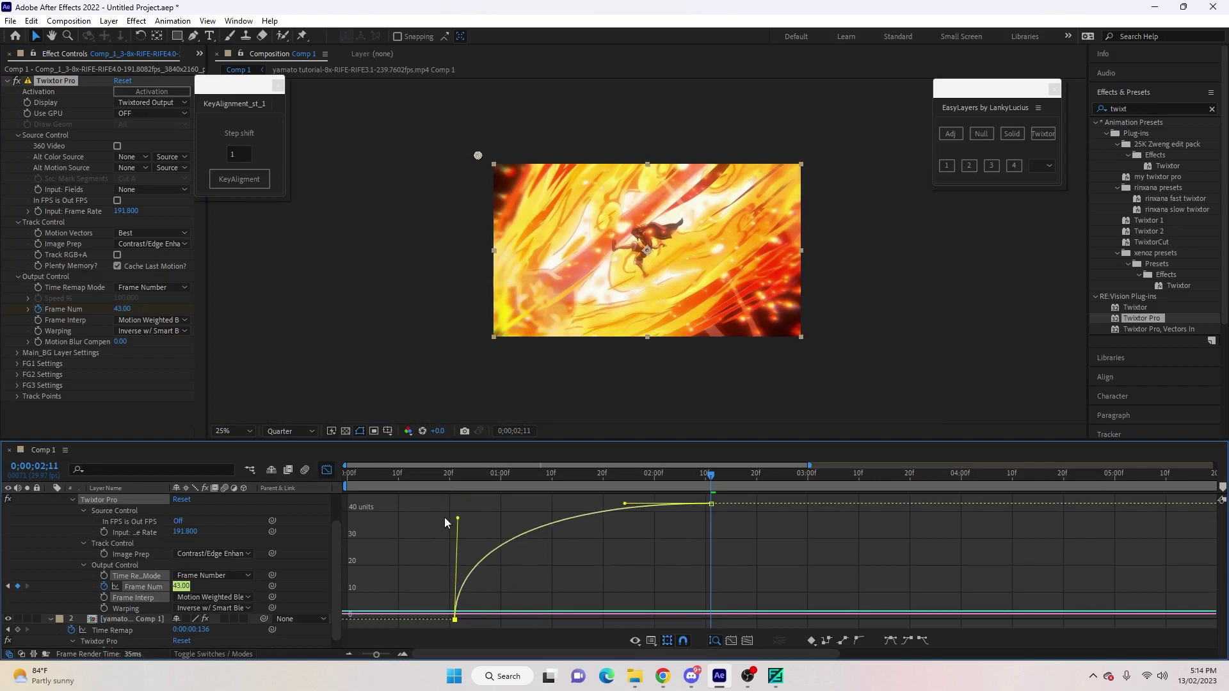
drag(620, 500, 763, 546)
drag(620, 503, 727, 522)
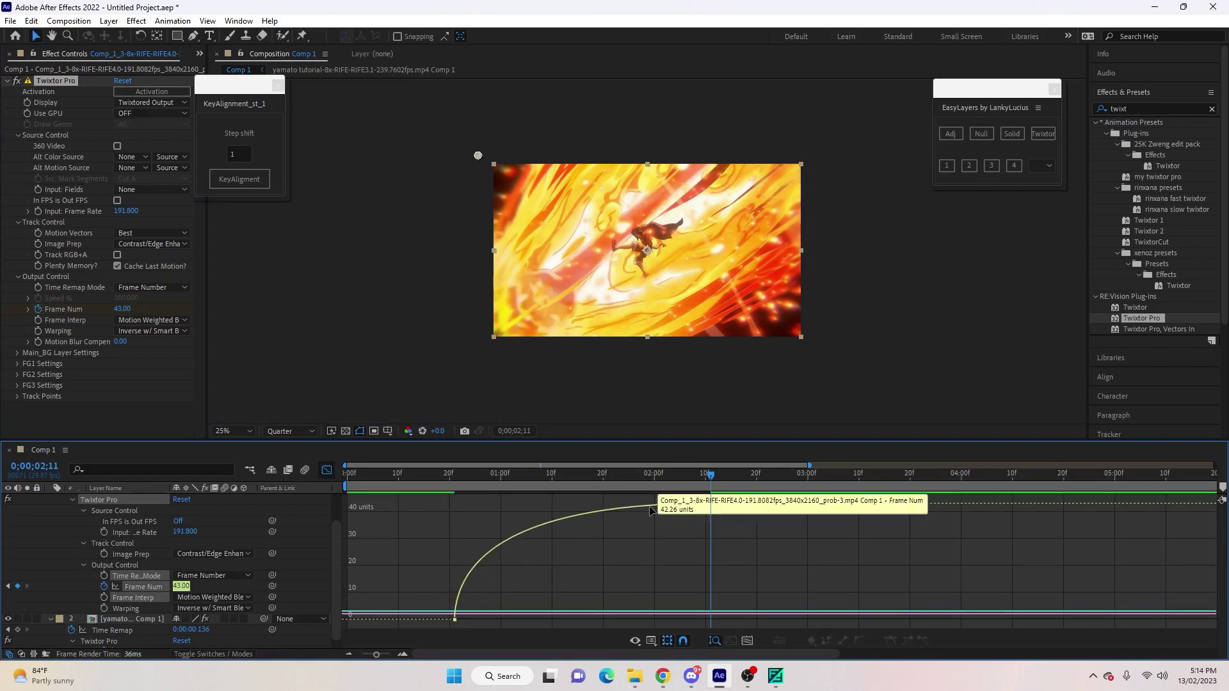
drag(629, 507, 708, 613)
drag(711, 475, 448, 579)
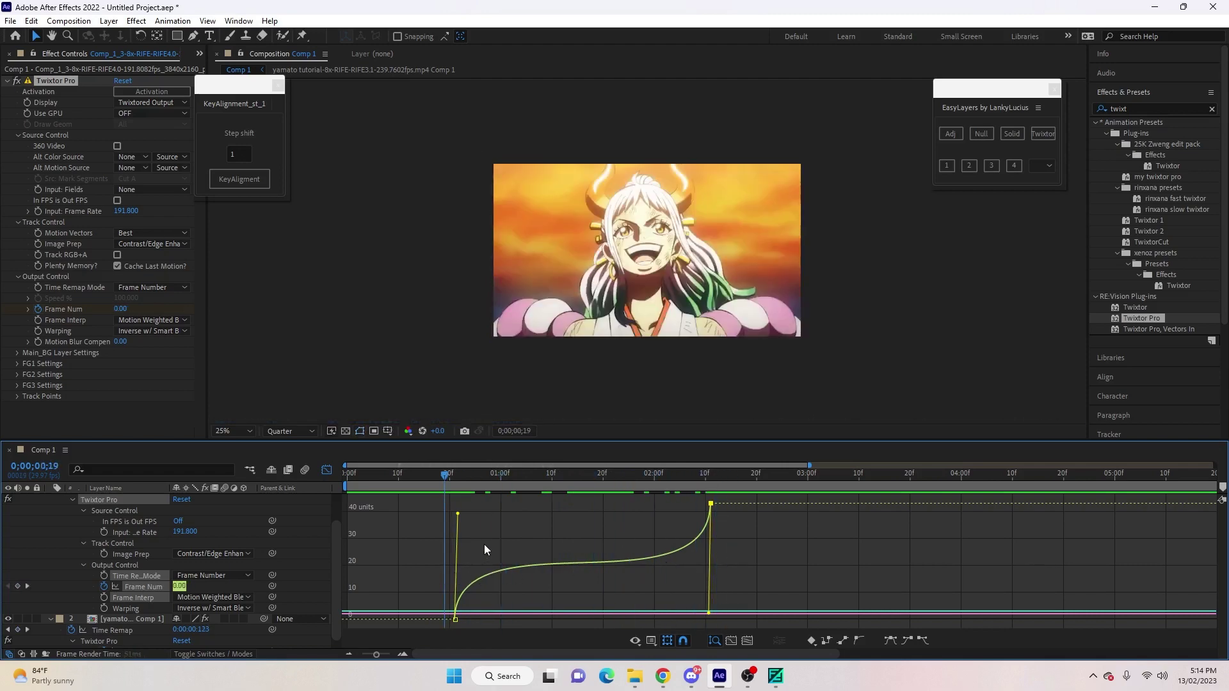
key(space)
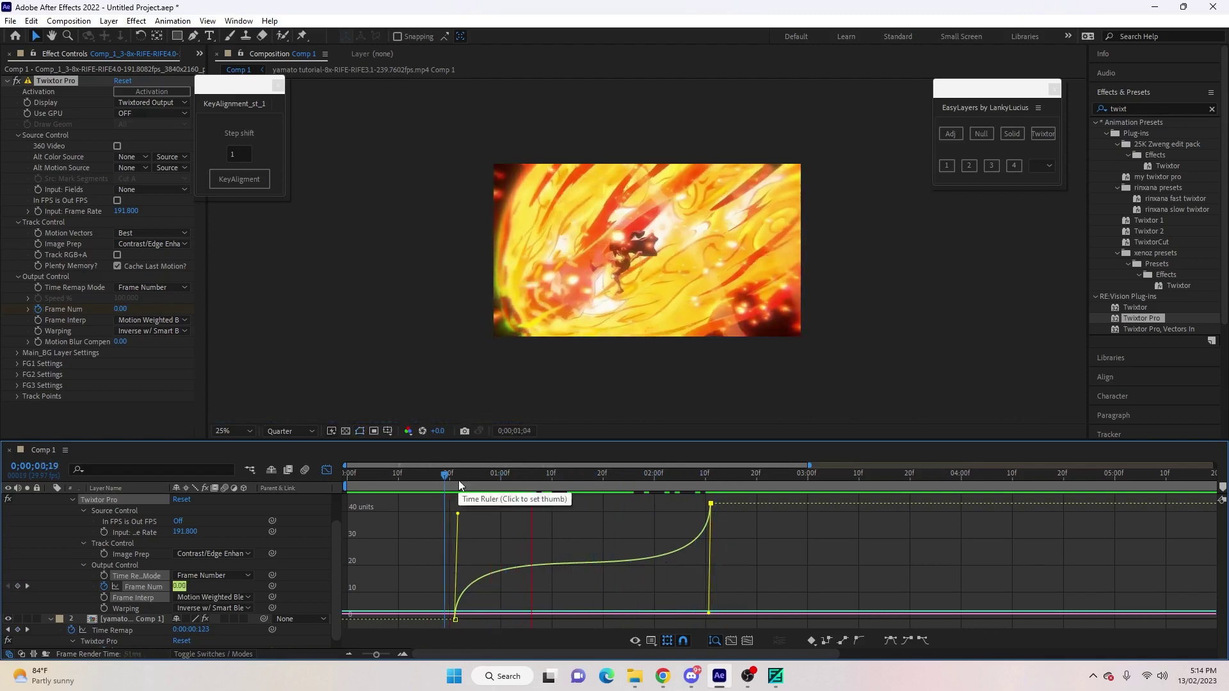